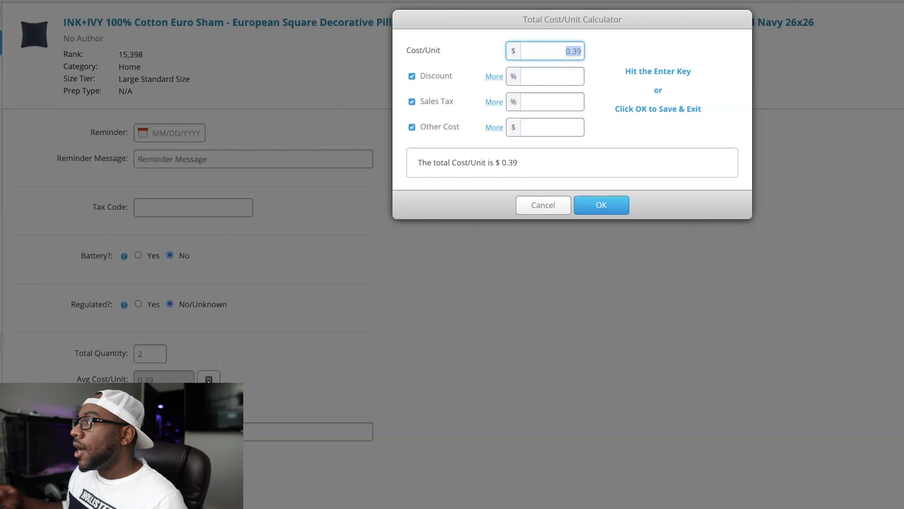
Step: Set the pillow cover's cost per unit to $5.48 in the cost calculator and save it
{"action": "type", "text": "5.48"}
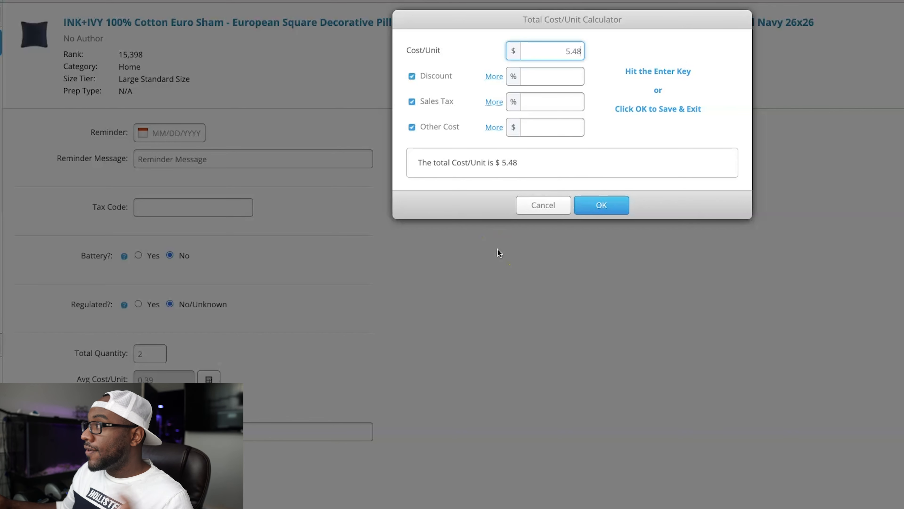
{"action": "left_click", "coordinate": [601, 203]}
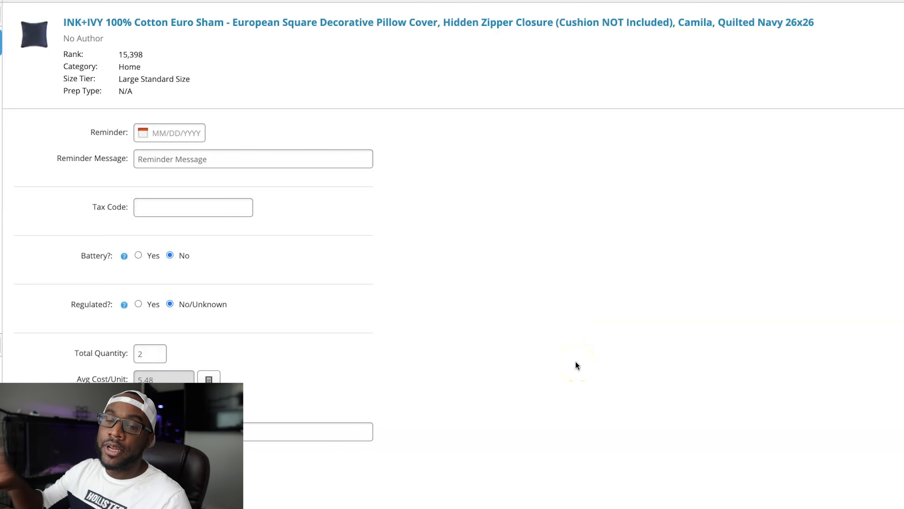
Step: Set the pillow cover's condition to Used Like New
{"action": "scroll", "coordinate": [576, 362], "scroll_direction": "down", "scroll_amount": 2}
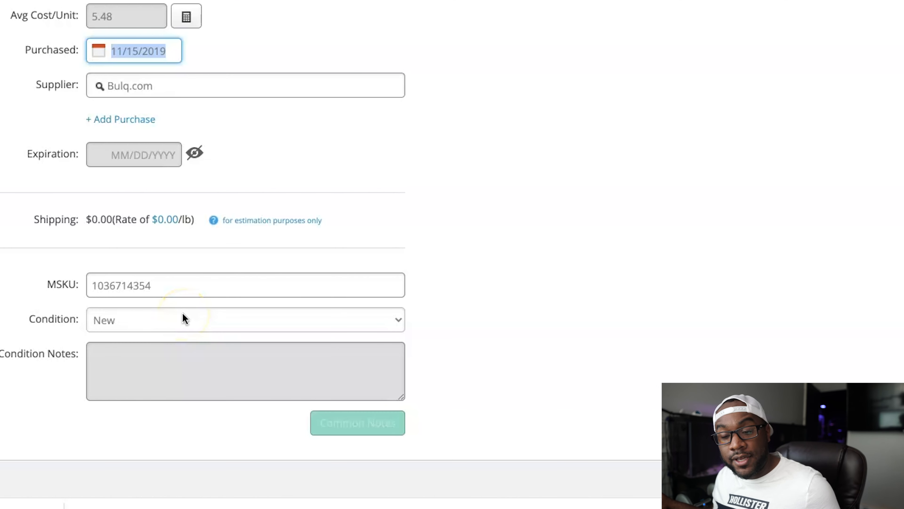
{"action": "left_click", "coordinate": [183, 315]}
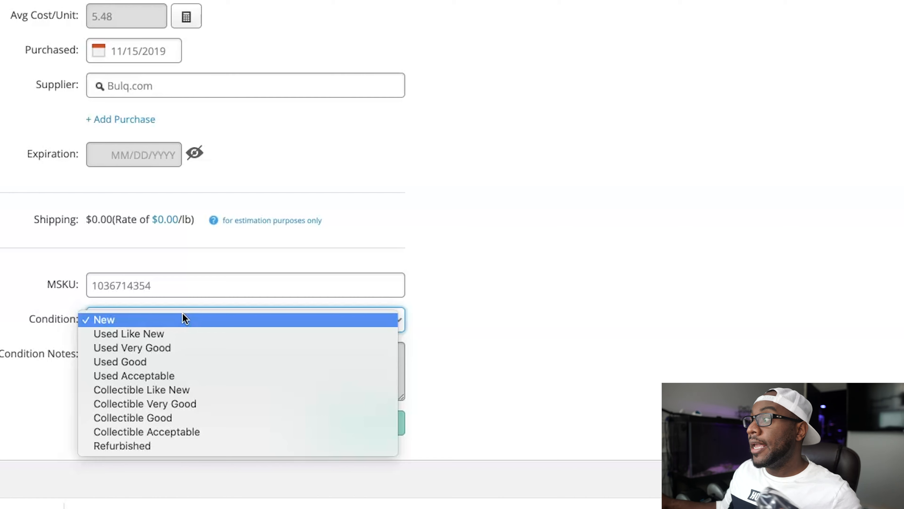
{"action": "left_click", "coordinate": [180, 333]}
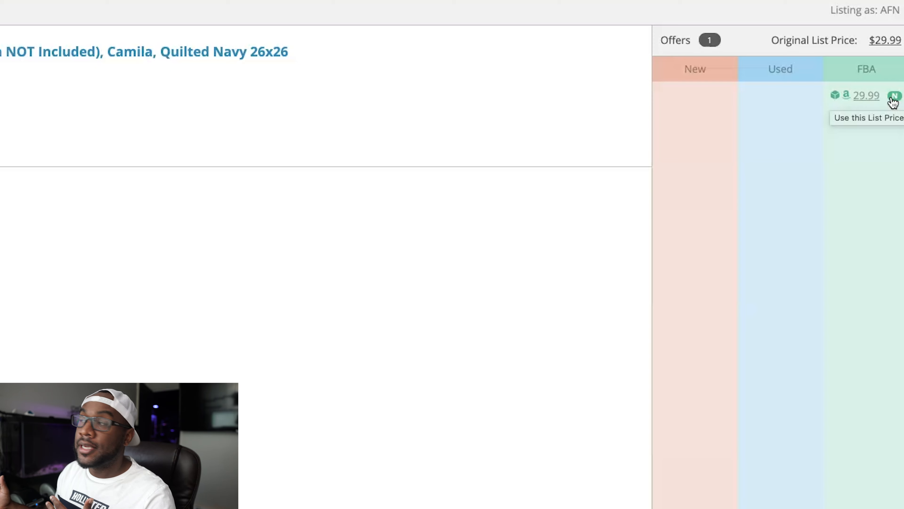
Step: Set the pillow cover's list price to $24.99, replacing the price taken from the FBA offer
{"action": "left_click", "coordinate": [826, 107]}
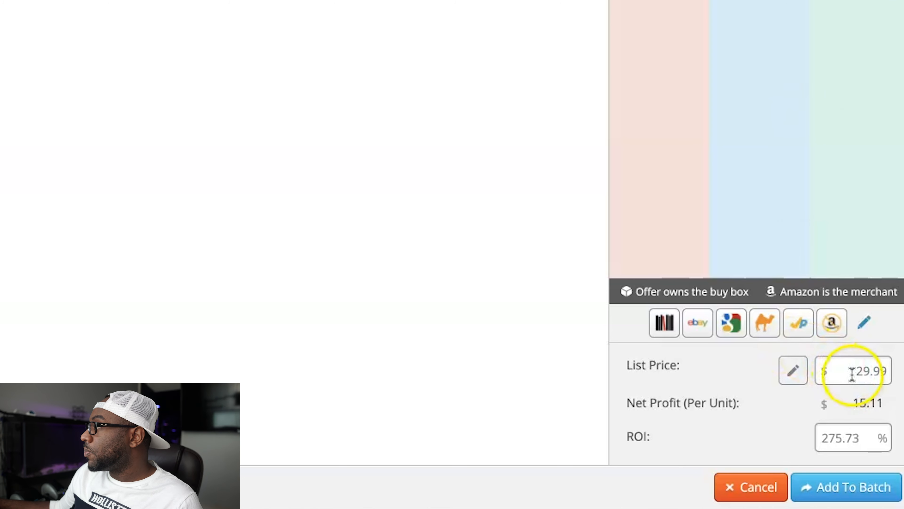
{"action": "left_click_drag", "start_coordinate": [852, 371], "coordinate": [888, 370]}
{"action": "type", "text": "24.99"}
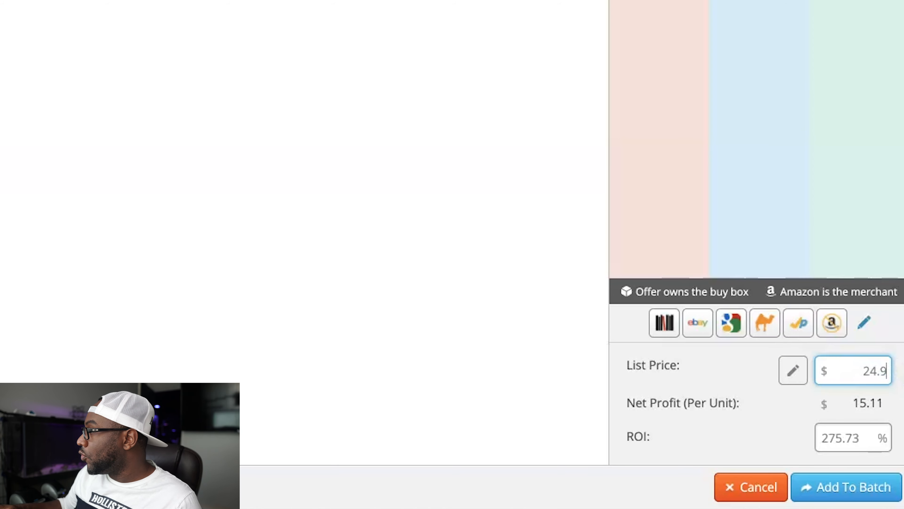
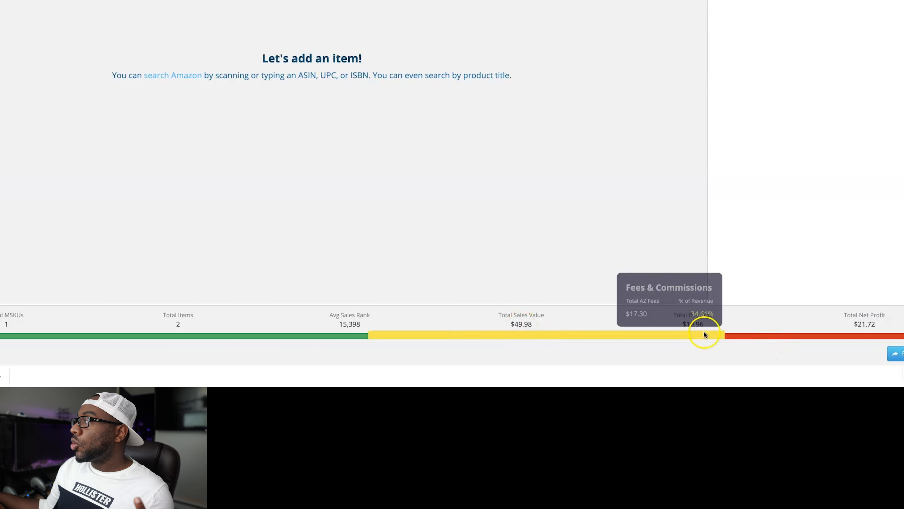
Step: Review the batch containing the INK+IVY Euro sham and submit it to generate the proposed FBA shipments
{"action": "mouse_move", "coordinate": [705, 335]}
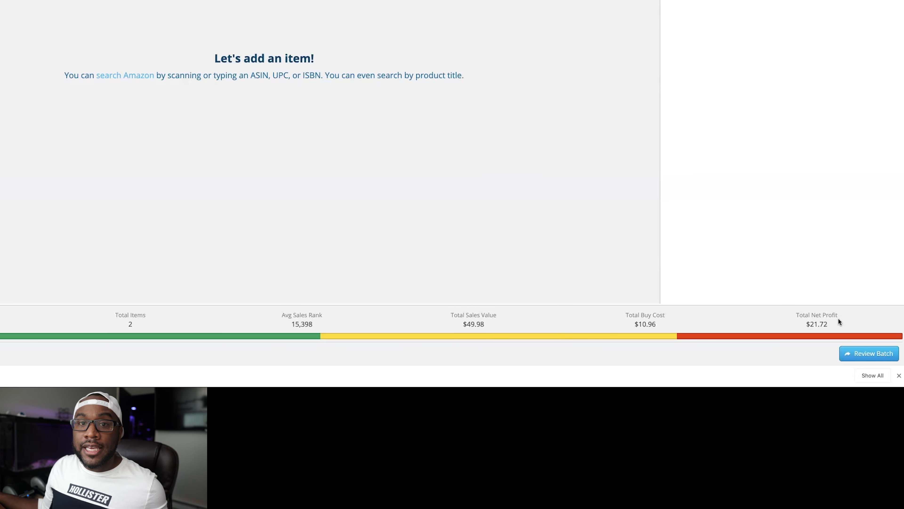
{"action": "left_click", "coordinate": [864, 486]}
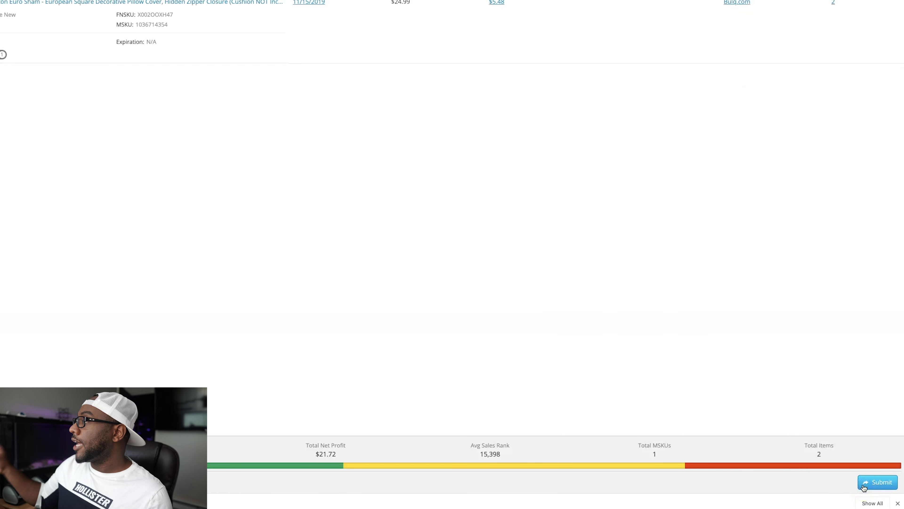
{"action": "left_click", "coordinate": [877, 482]}
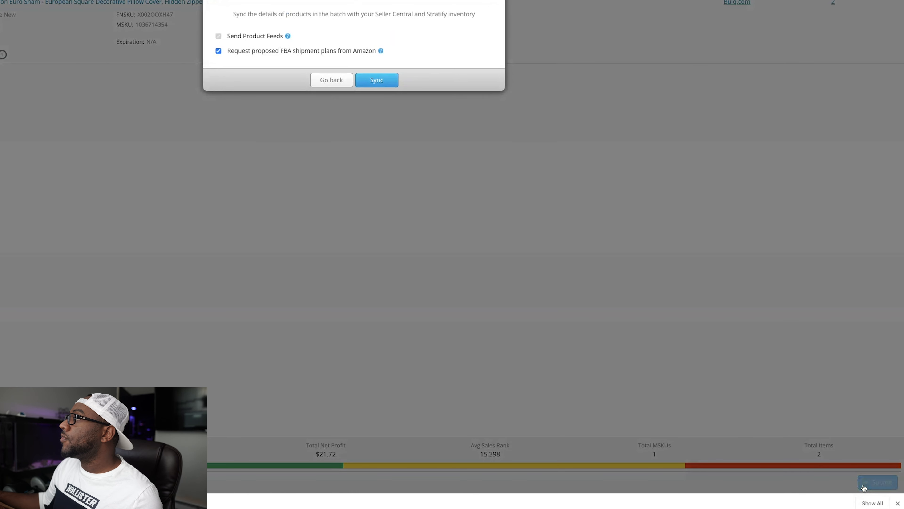
{"action": "left_click", "coordinate": [376, 80]}
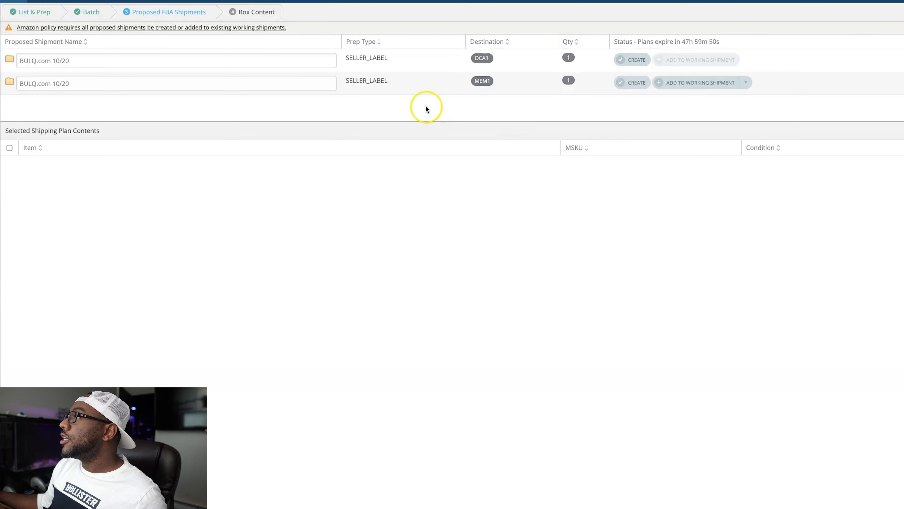
Step: Create both proposed BULQ.com 10/20 shipments, for destinations DCA1 and MEM1, as new Seller Central shipments
{"action": "left_click", "coordinate": [214, 58]}
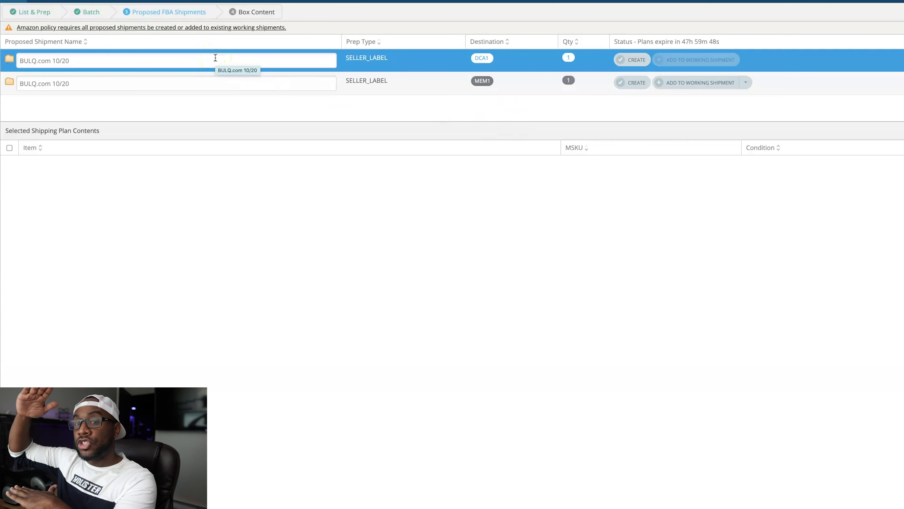
{"action": "left_click", "coordinate": [495, 86]}
{"action": "left_click", "coordinate": [487, 56]}
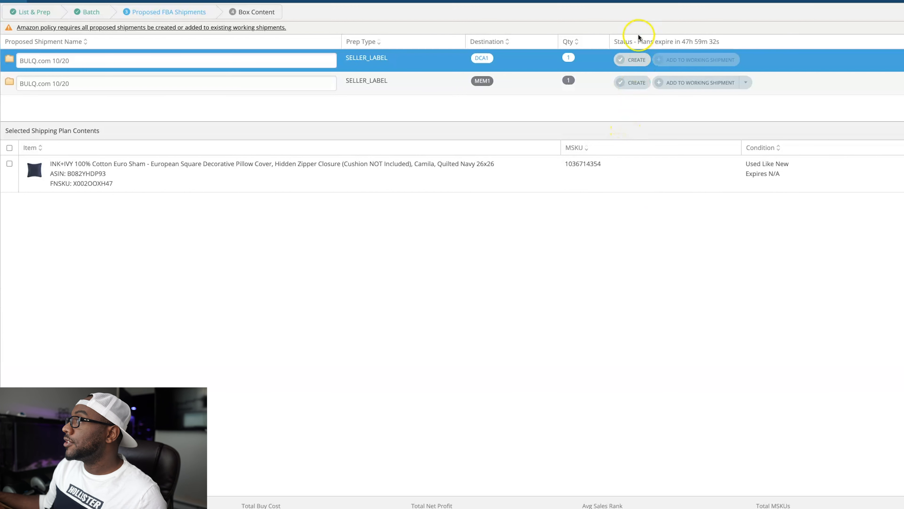
{"action": "left_click", "coordinate": [634, 60]}
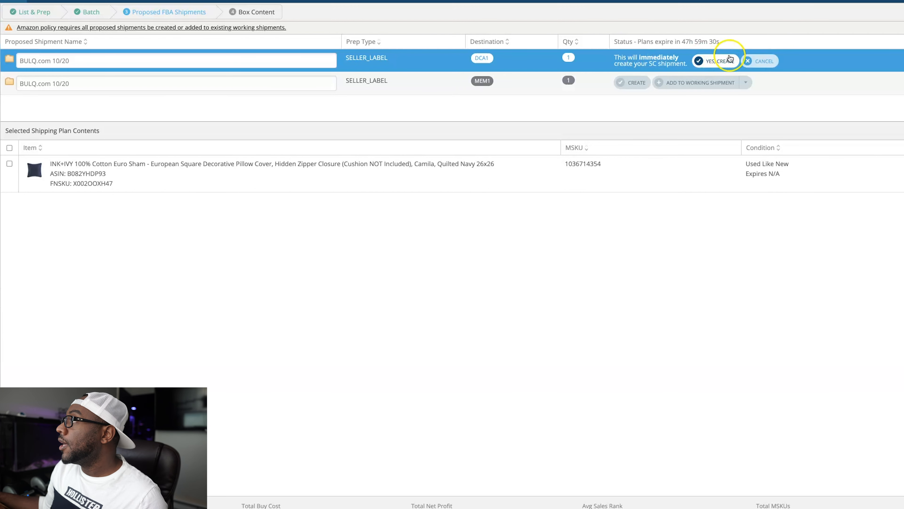
{"action": "left_click", "coordinate": [724, 61]}
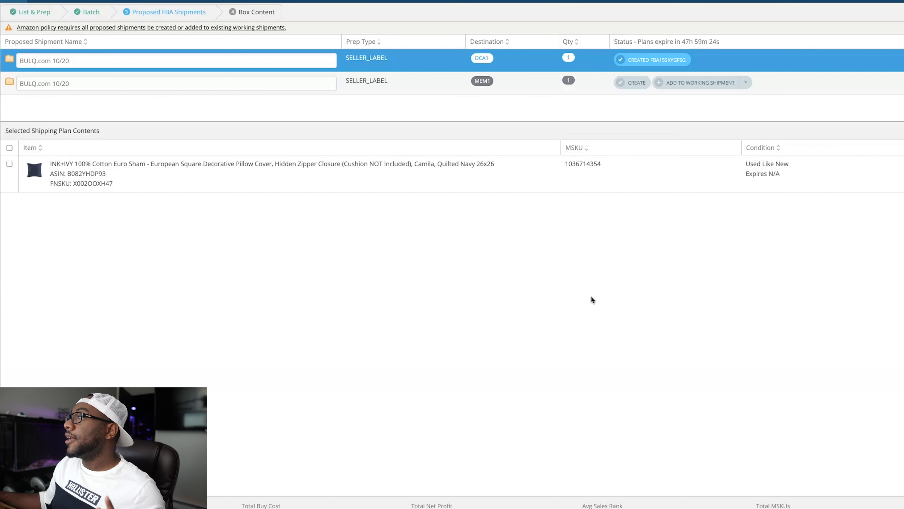
{"action": "left_click", "coordinate": [637, 82]}
{"action": "left_click", "coordinate": [703, 84]}
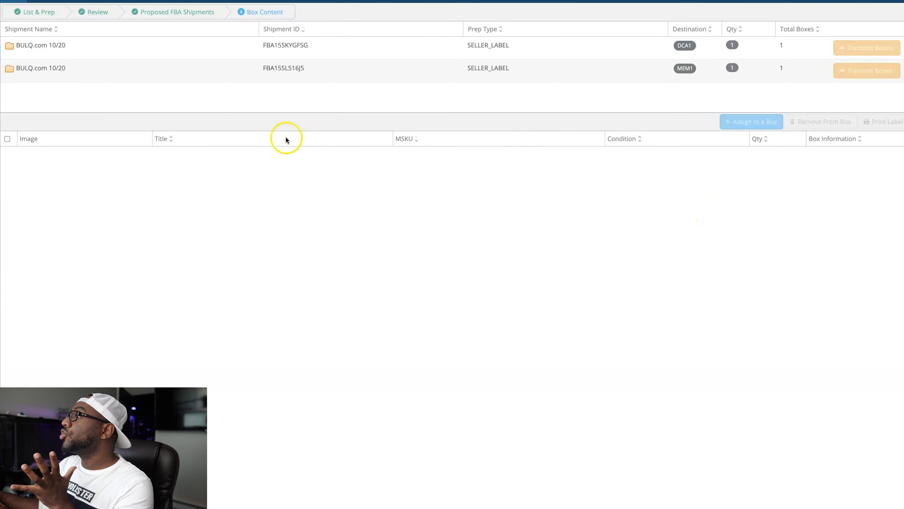
Step: Assign the Euro sham in the DCA1 shipment to box U001 with a quantity of 1
{"action": "left_click", "coordinate": [757, 47]}
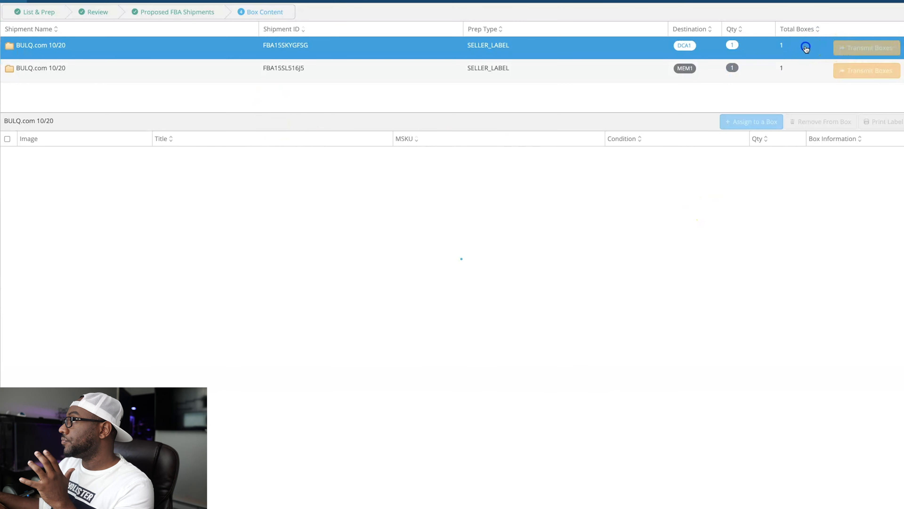
{"action": "left_click", "coordinate": [422, 66]}
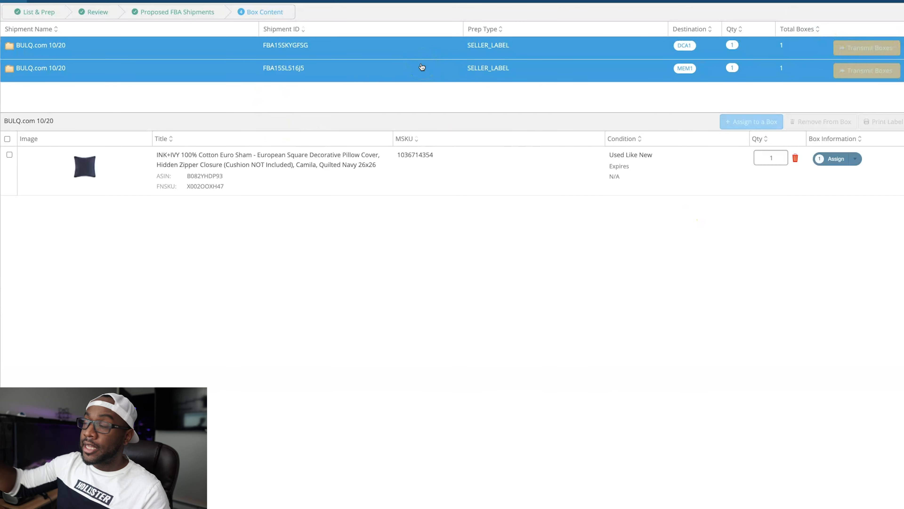
{"action": "left_click", "coordinate": [9, 155]}
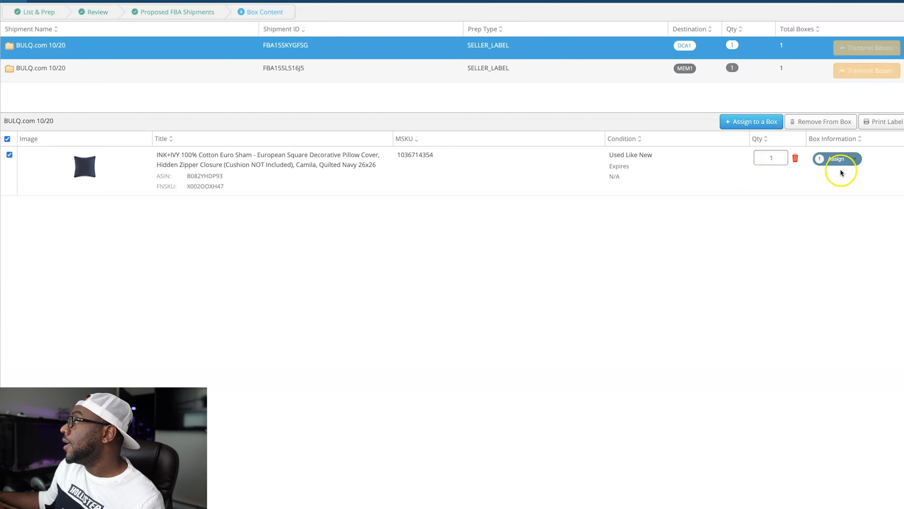
{"action": "left_click", "coordinate": [836, 161]}
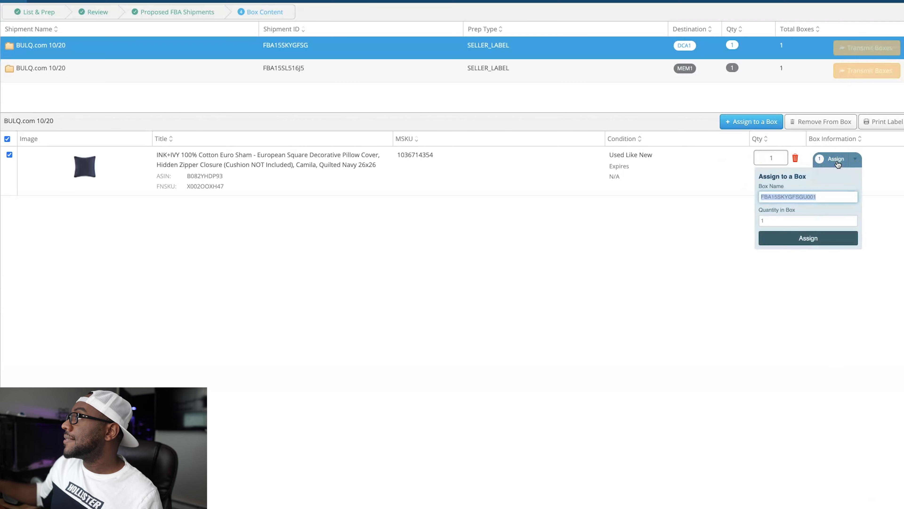
{"action": "left_click", "coordinate": [805, 245]}
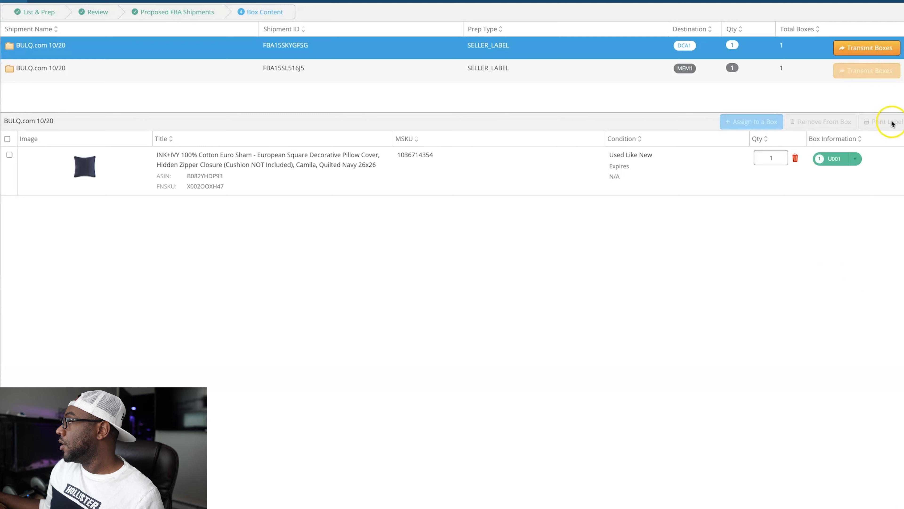
Step: Transmit the DCA1 shipment's box with a weight of 1 lb and dimensions of 9 x 6 x 3 inches
{"action": "left_click", "coordinate": [860, 48]}
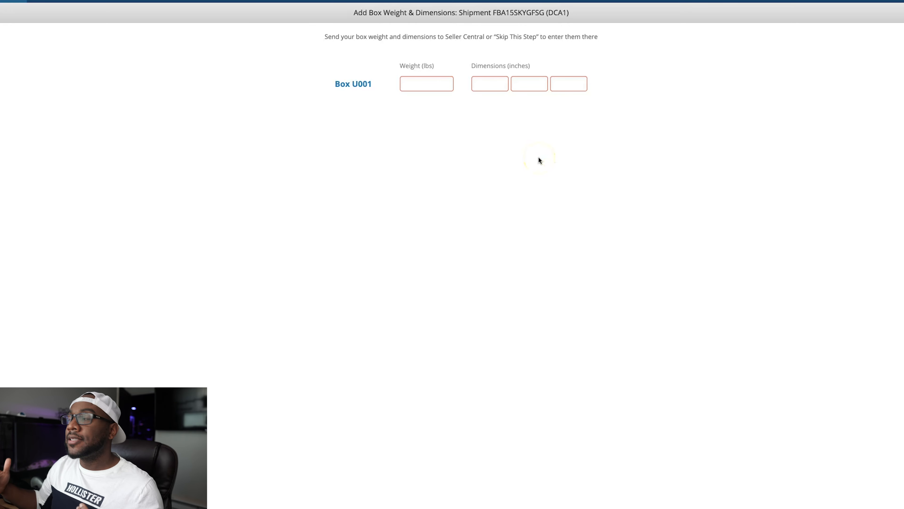
{"action": "left_click", "coordinate": [439, 86]}
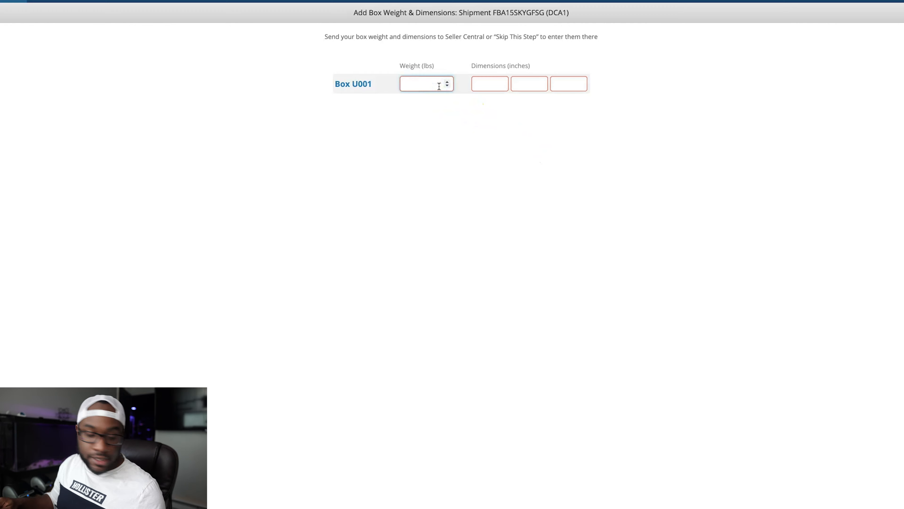
{"action": "left_click", "coordinate": [491, 83]}
{"action": "left_click", "coordinate": [529, 88]}
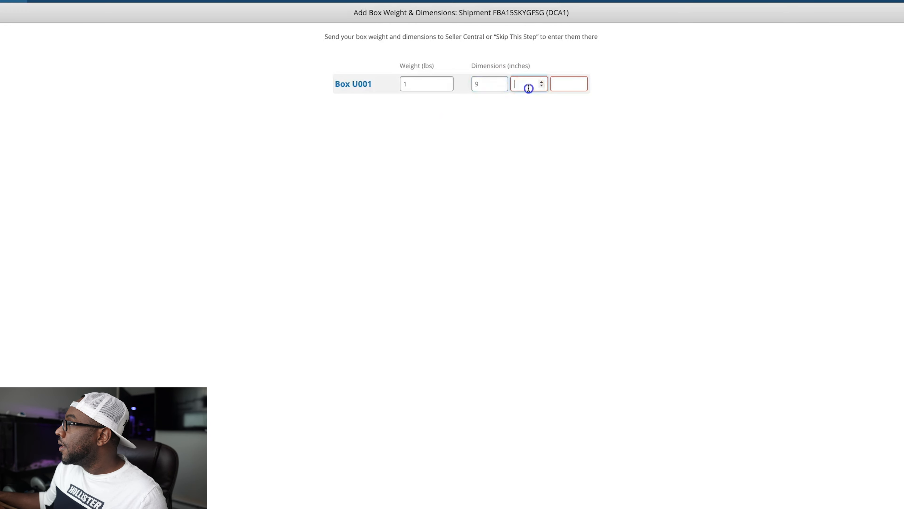
{"action": "type", "text": "6"}
{"action": "left_click", "coordinate": [567, 87]}
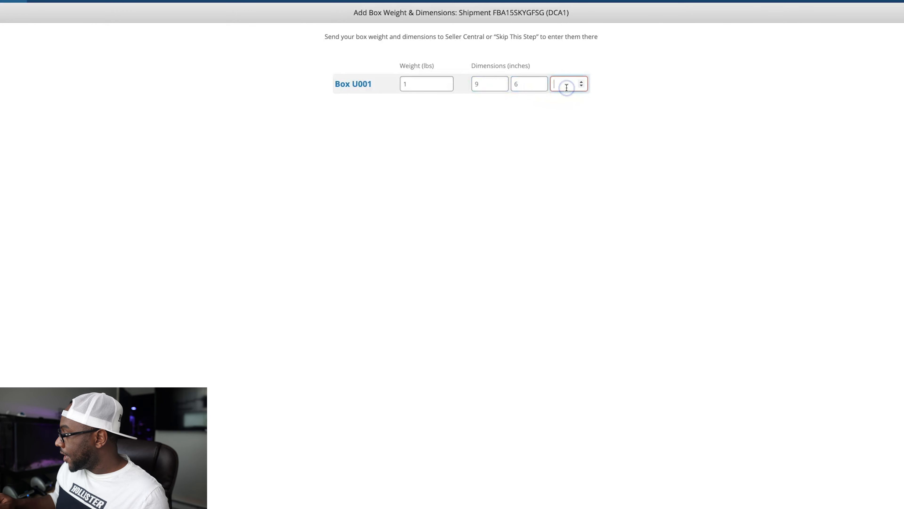
{"action": "type", "text": "3"}
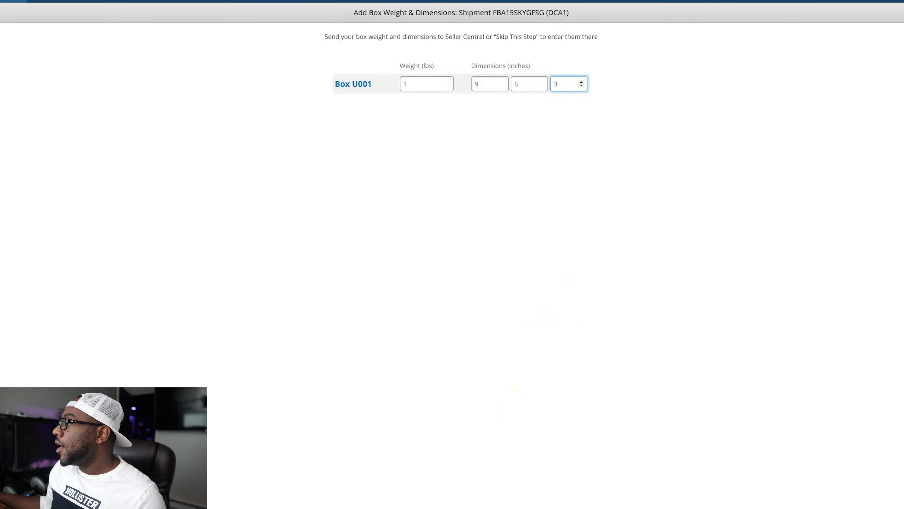
{"action": "left_click", "coordinate": [494, 504]}
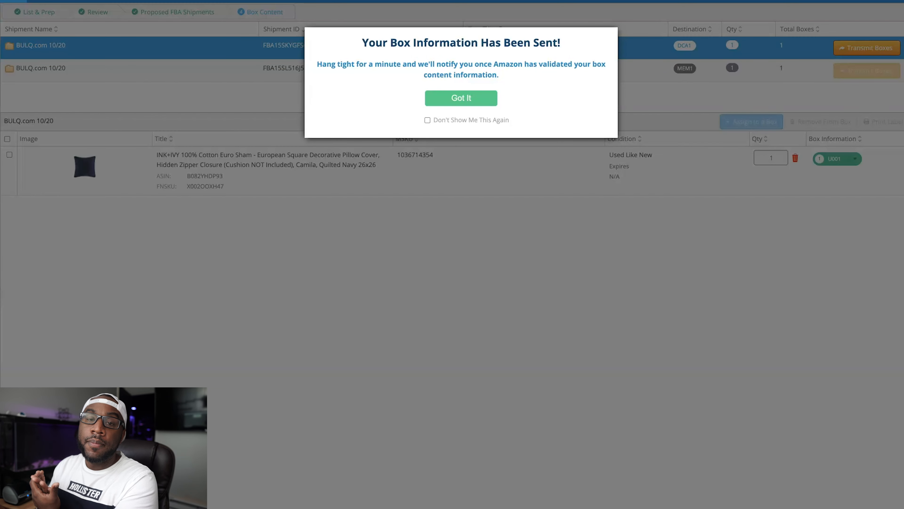
{"action": "left_click", "coordinate": [474, 94]}
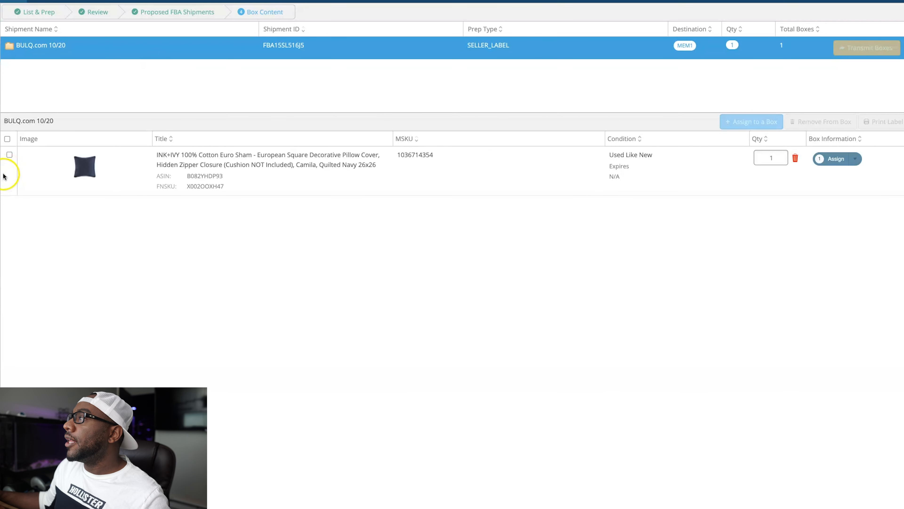
Step: Assign the Euro sham in the MEM1 shipment to box U001 with a quantity of 1
{"action": "left_click", "coordinate": [9, 154]}
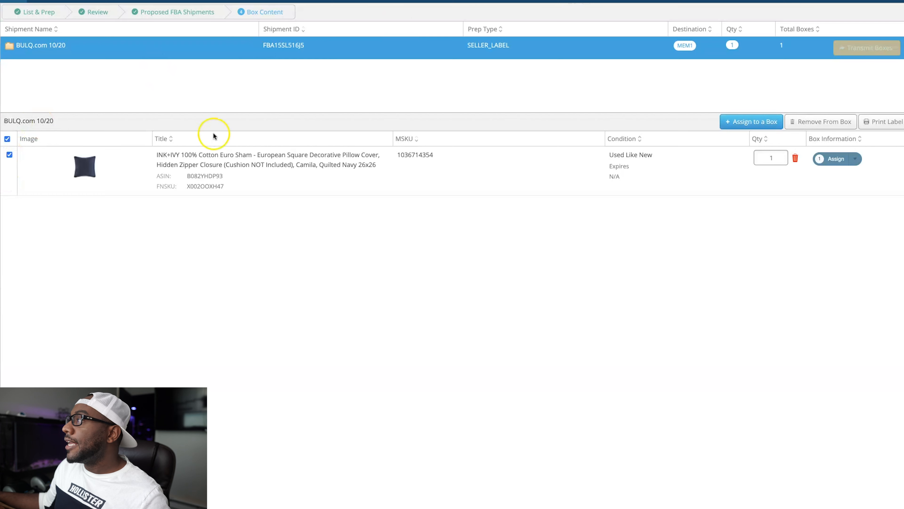
{"action": "left_click", "coordinate": [830, 165]}
{"action": "left_click", "coordinate": [807, 232]}
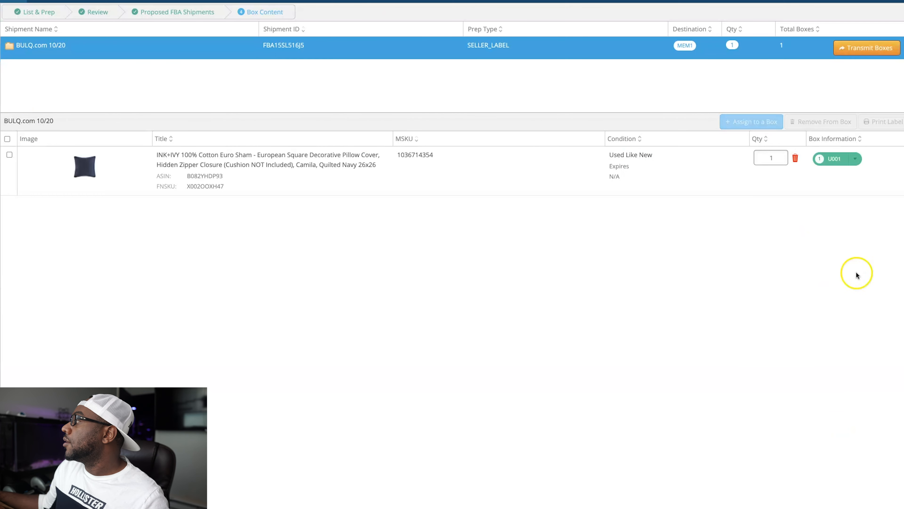
Step: Transmit the MEM1 shipment's box with a weight of 1 lb and dimensions of 9 x 6 x 3 inches
{"action": "left_click", "coordinate": [862, 47]}
{"action": "left_click", "coordinate": [430, 91]}
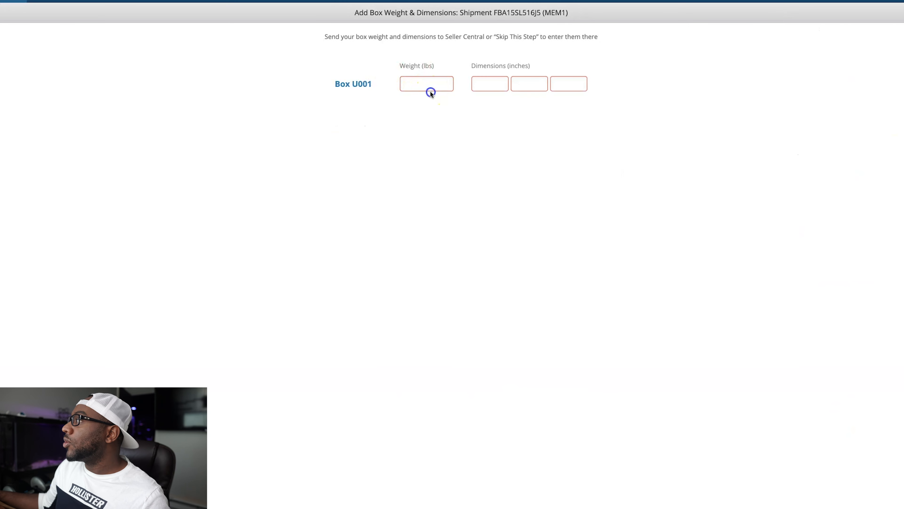
{"action": "type", "text": "1"}
{"action": "left_click", "coordinate": [484, 84]}
{"action": "type", "text": "9"}
{"action": "type", "text": "6"}
{"action": "left_click", "coordinate": [577, 85]}
{"action": "type", "text": "3"}
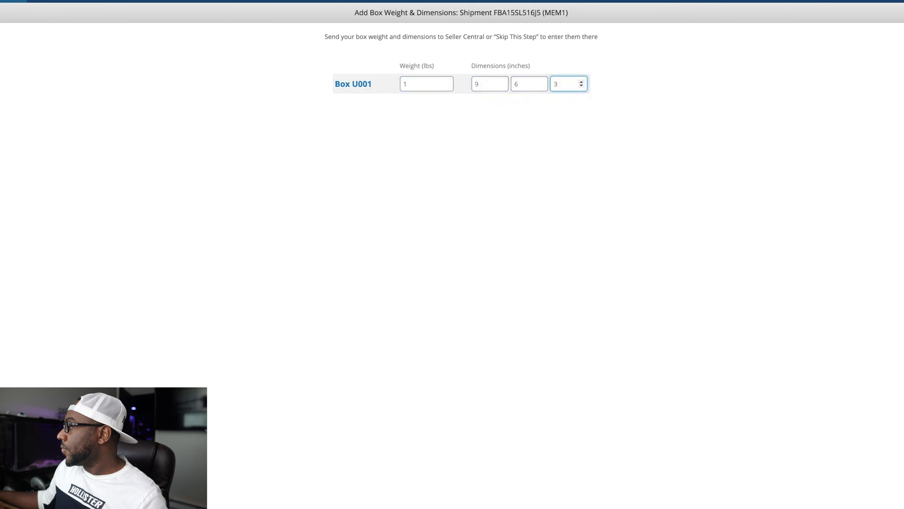
{"action": "key", "text": "Return"}
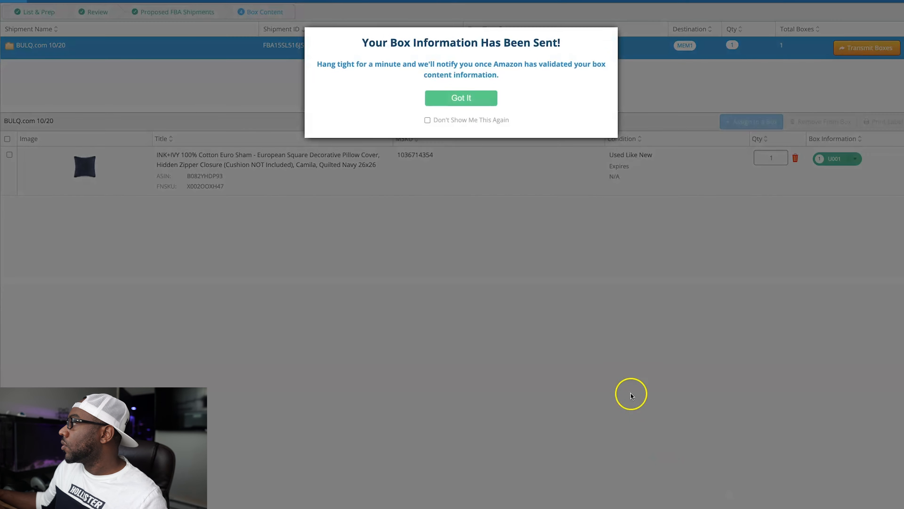
{"action": "left_click", "coordinate": [461, 98]}
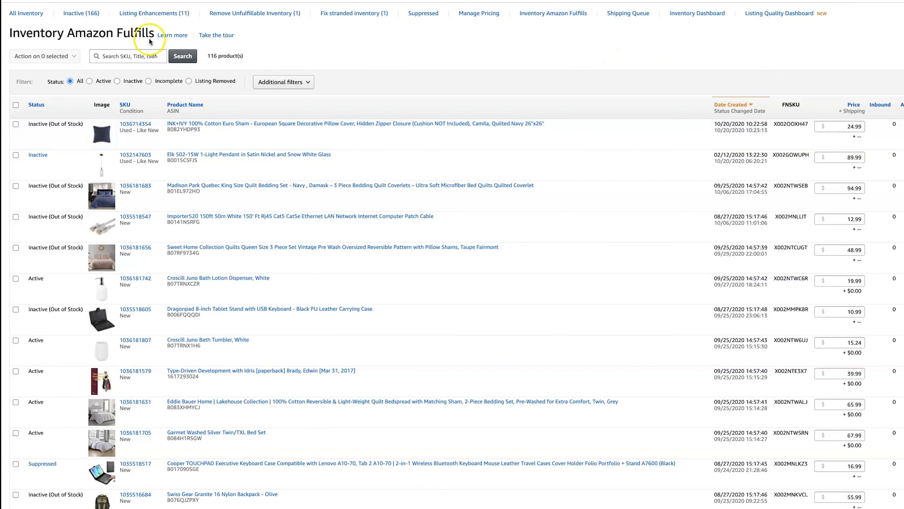
Step: Open the MEM1 BULQ.com 10/20 shipment from the Amazon Seller Central shipping queue at its shipping service and packing sections
{"action": "mouse_move", "coordinate": [159, 4]}
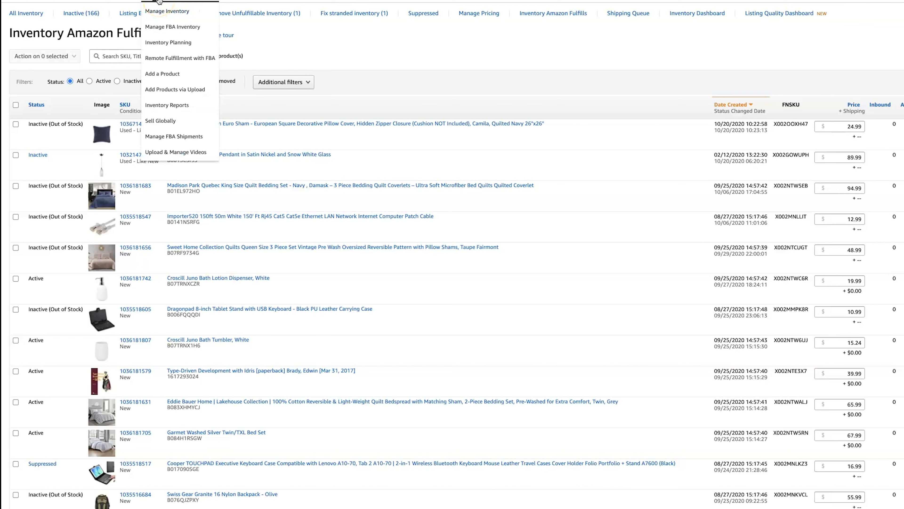
{"action": "left_click", "coordinate": [184, 138]}
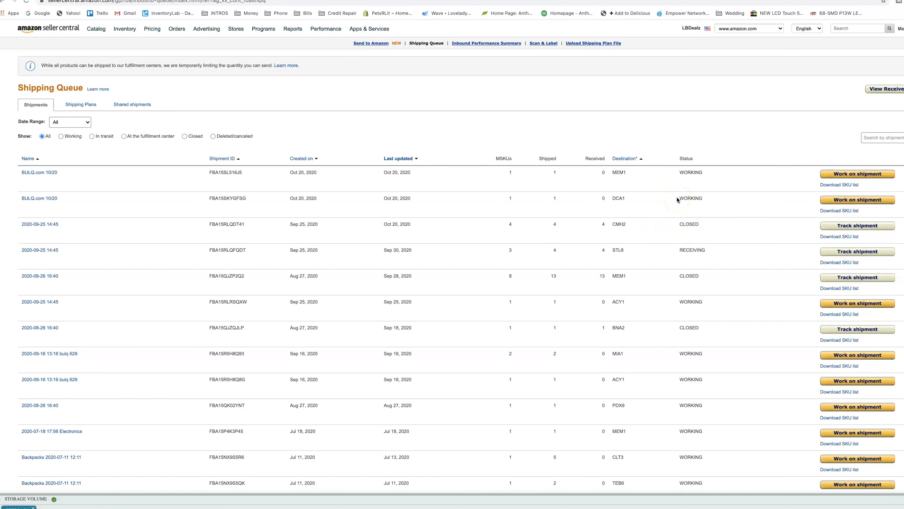
{"action": "left_click", "coordinate": [833, 175]}
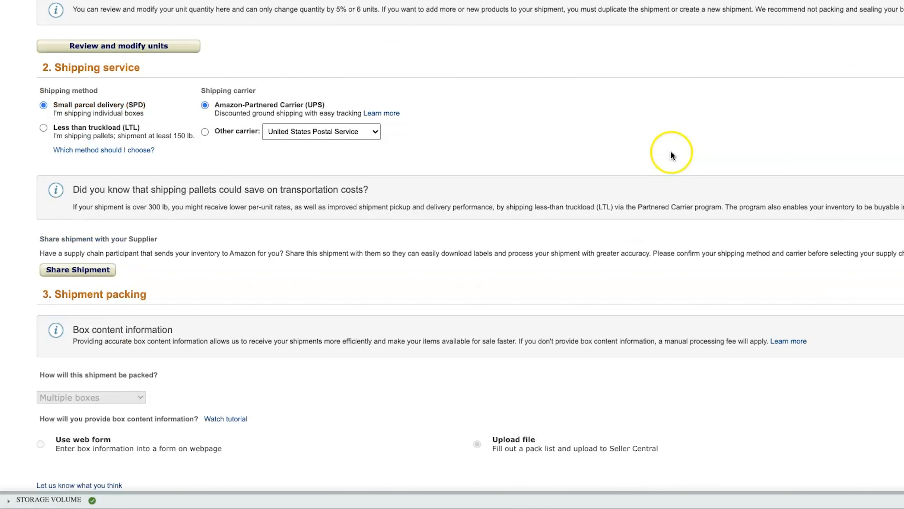
{"action": "scroll", "coordinate": [181, 87], "scroll_direction": "down", "scroll_amount": 3}
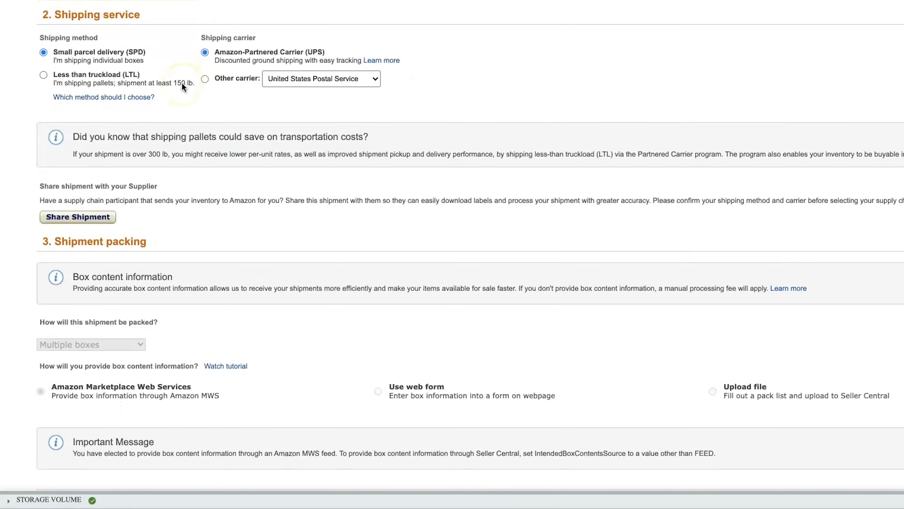
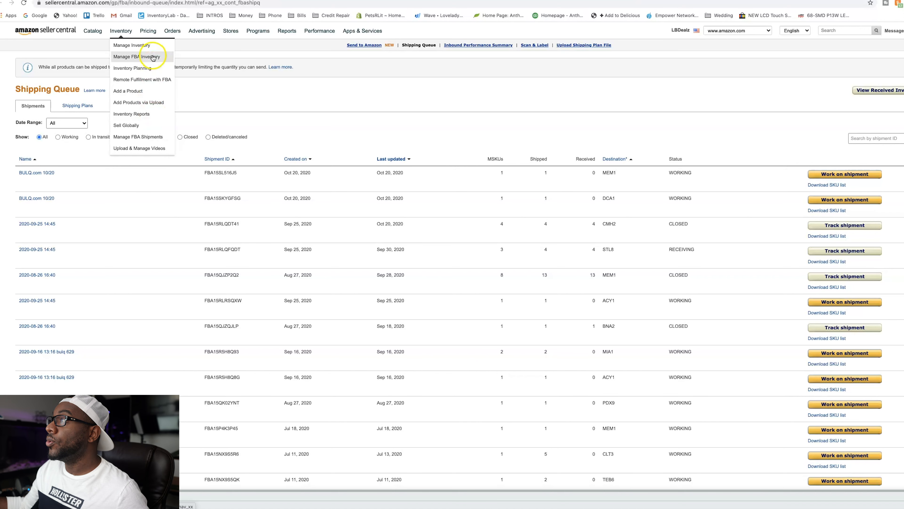
Step: Open the FBA inventory list and show the available listing actions for the INK+IVY Euro sham
{"action": "left_click", "coordinate": [153, 57]}
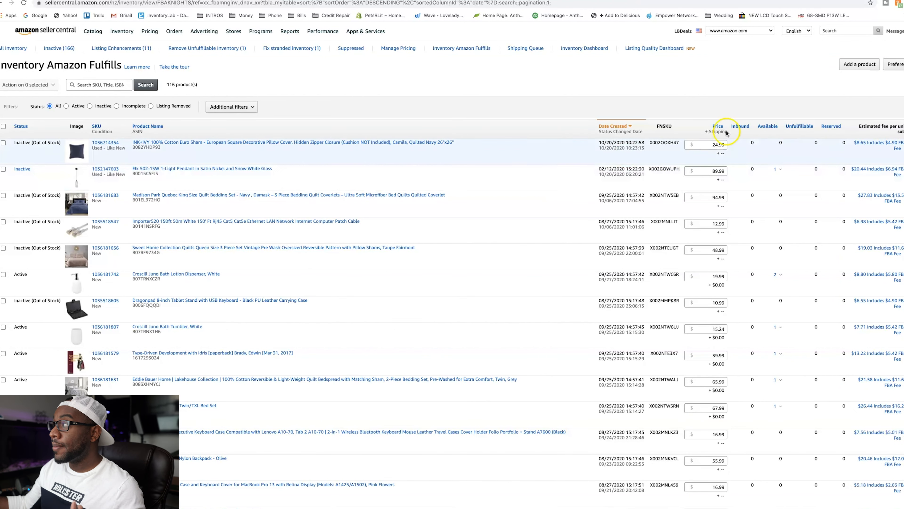
{"action": "left_click", "coordinate": [716, 125]}
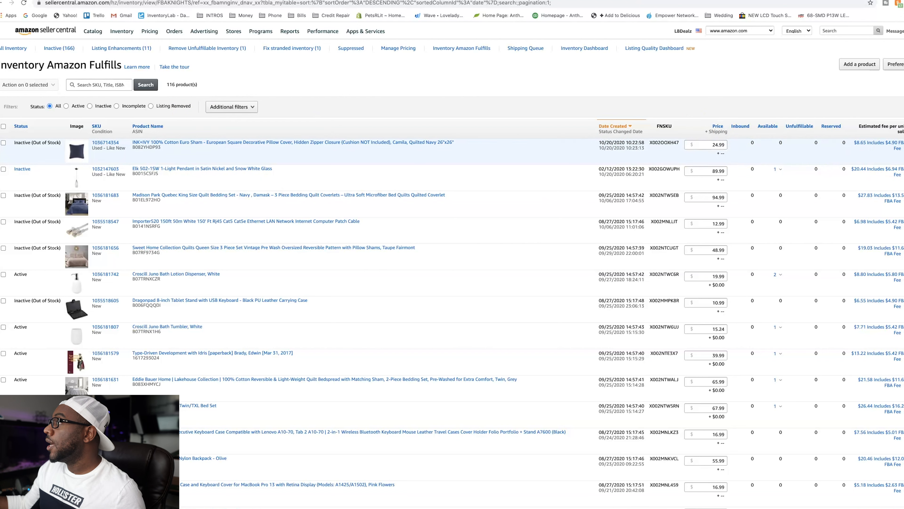
{"action": "left_click", "coordinate": [903, 145]}
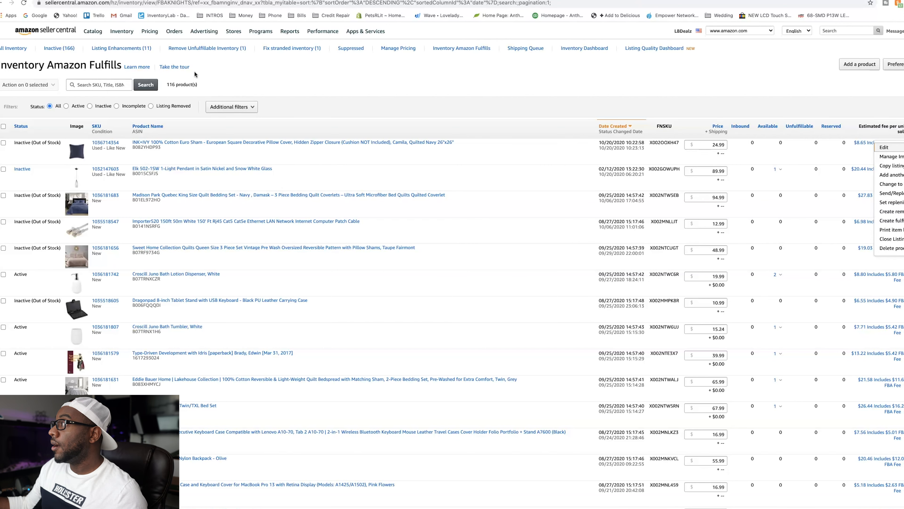
Step: Open the Send to Amazon workflow from the FBA shipping queue and reopen its confirmed inventory step for editing
{"action": "left_click", "coordinate": [152, 159]}
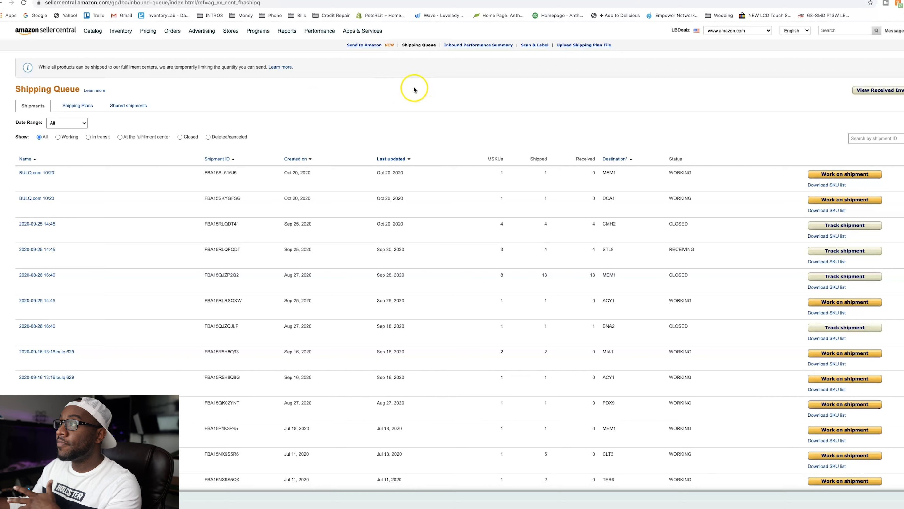
{"action": "left_click", "coordinate": [369, 49]}
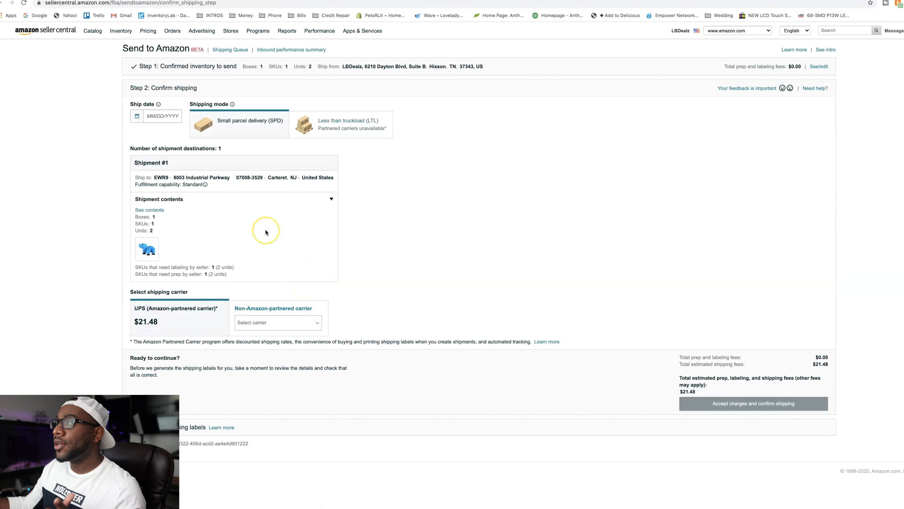
{"action": "left_click", "coordinate": [240, 153]}
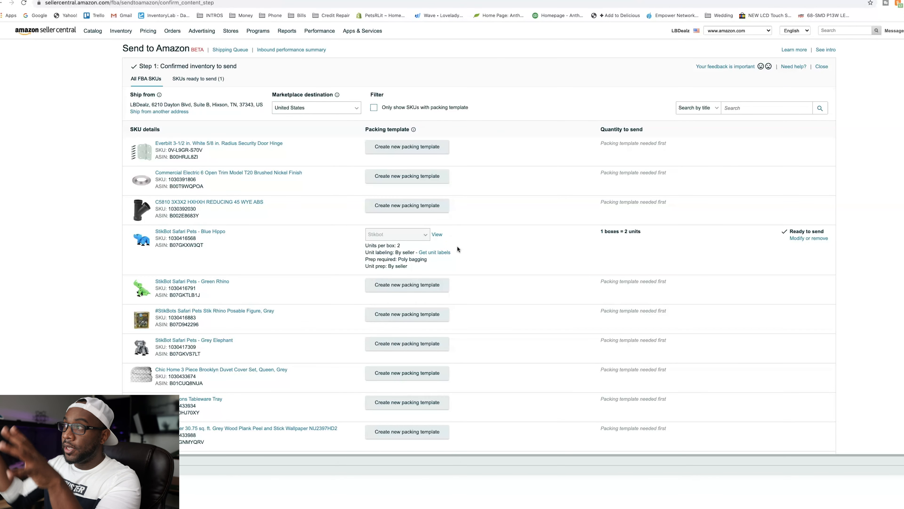
Step: Start a new packing template for the 40W Vintage Edison light bulb 3-pack
{"action": "left_click", "coordinate": [440, 256]}
{"action": "left_click", "coordinate": [270, 262]}
{"action": "scroll", "coordinate": [272, 264], "scroll_direction": "down", "scroll_amount": 8}
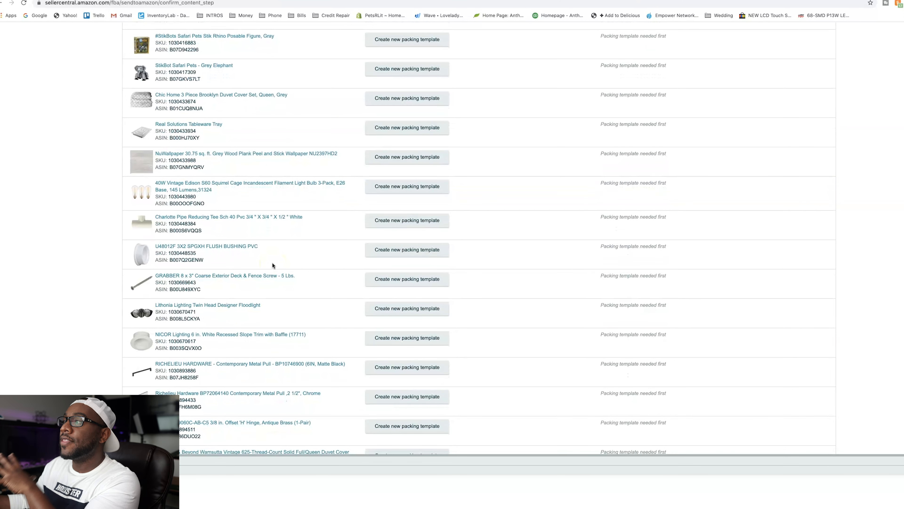
{"action": "left_click", "coordinate": [385, 186]}
Step: Name the packing template "Bulq shippment" and set it to 2 units per box
{"action": "left_click", "coordinate": [218, 114]}
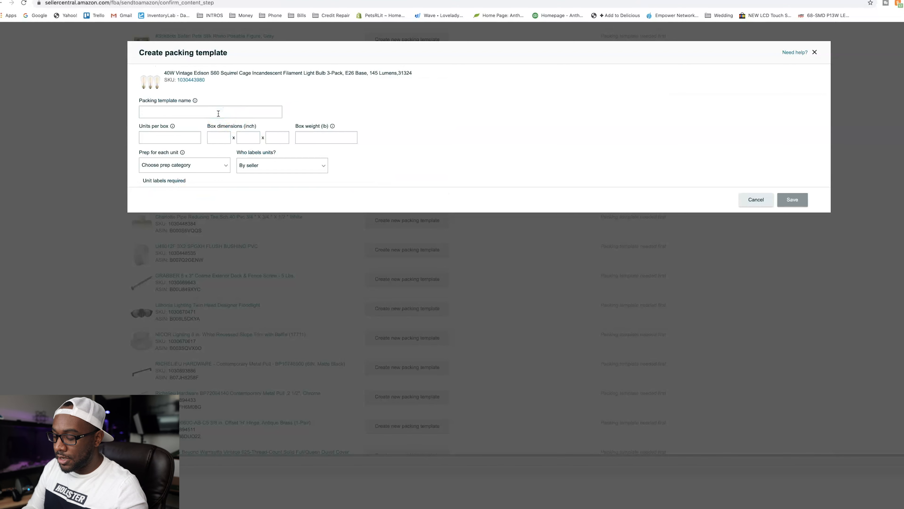
{"action": "key", "text": "Tab"}
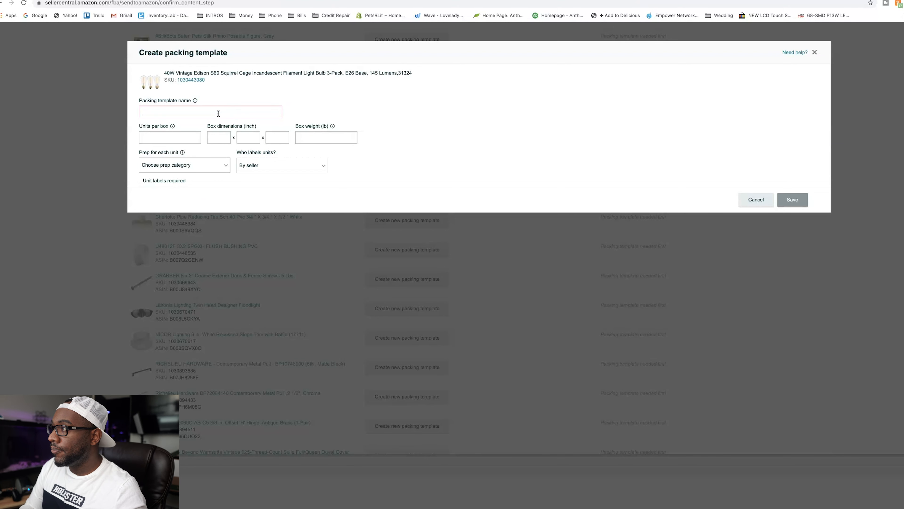
{"action": "type", "text": "BUIq shippment"}
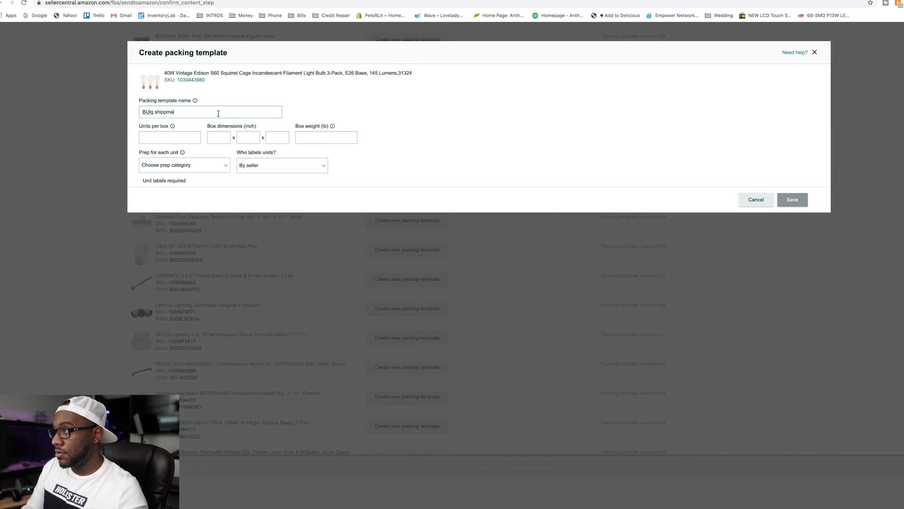
{"action": "left_click", "coordinate": [182, 134]}
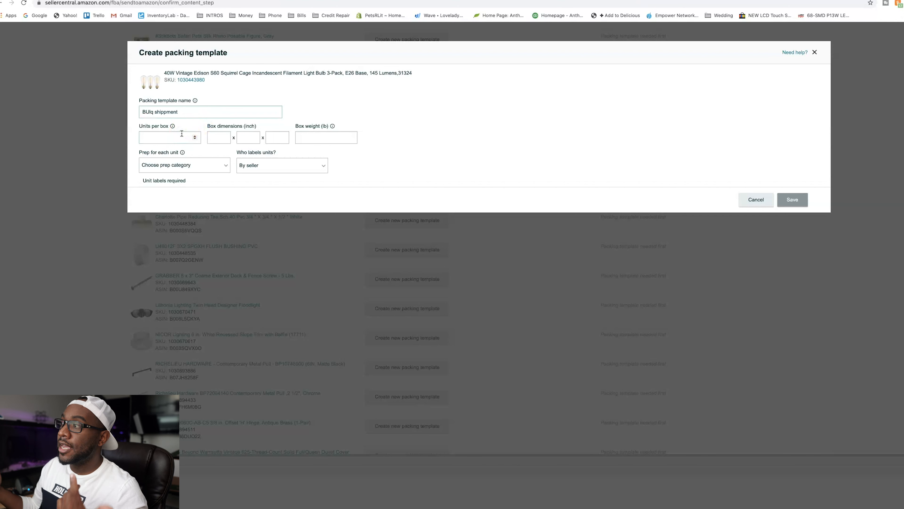
{"action": "left_click", "coordinate": [215, 138]}
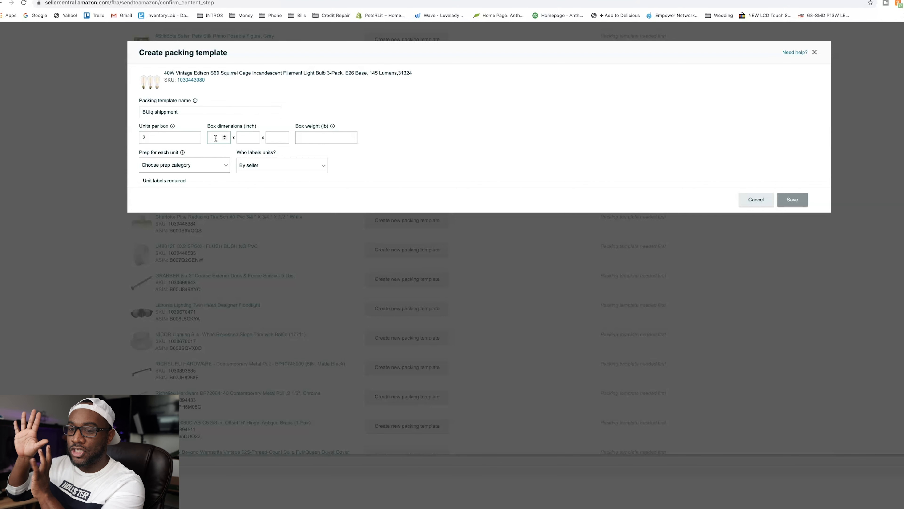
{"action": "left_click", "coordinate": [149, 109]}
{"action": "type", "text": "Bu"}
Step: Set the template's box dimensions to 9 x 6 x 6 inches and the box weight to 2 lb
{"action": "left_click", "coordinate": [218, 139]}
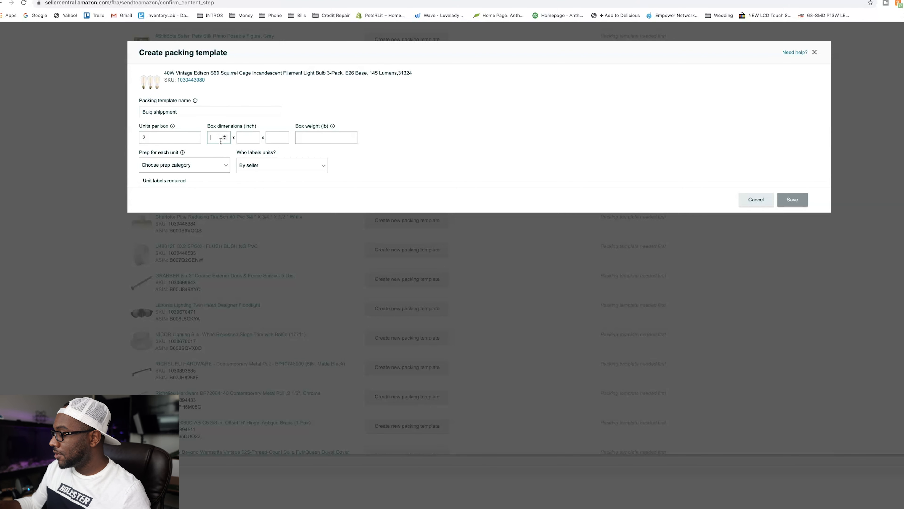
{"action": "type", "text": "9"}
{"action": "left_click", "coordinate": [254, 139]}
{"action": "left_click_drag", "start_coordinate": [247, 138], "coordinate": [221, 138]}
{"action": "type", "text": "9"}
{"action": "key", "text": "BackSpace"}
{"action": "type", "text": "6"}
{"action": "left_click", "coordinate": [282, 138]}
{"action": "type", "text": "6"}
{"action": "left_click", "coordinate": [331, 135]}
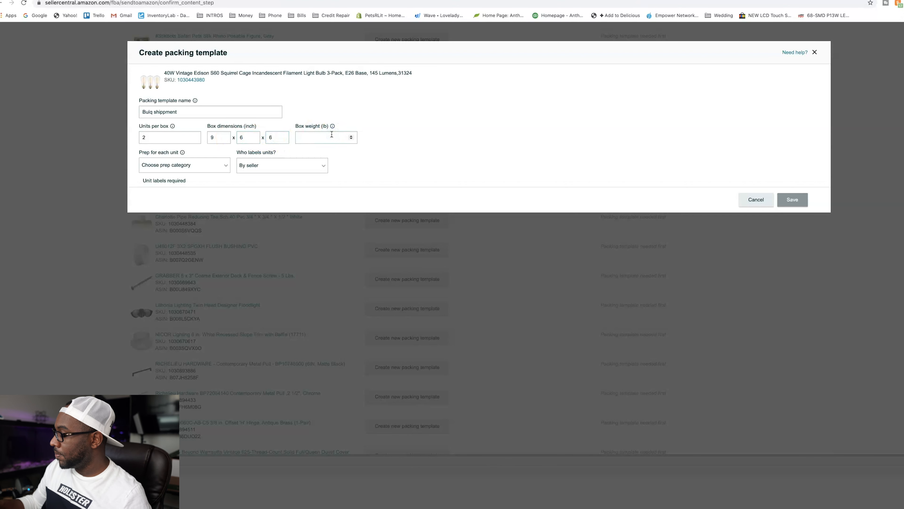
Step: Set the unit prep category to Small with prep by seller, and save the packing template
{"action": "left_click", "coordinate": [197, 165]}
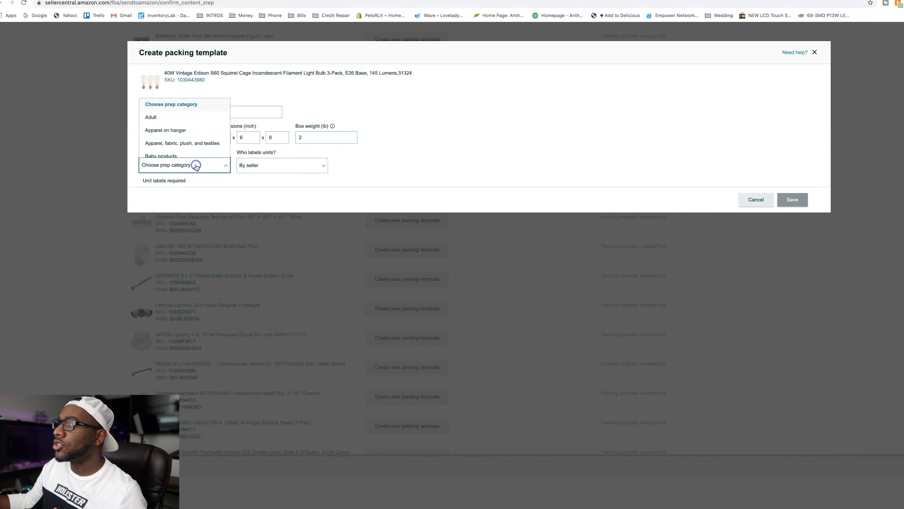
{"action": "scroll", "coordinate": [191, 145], "scroll_direction": "down", "scroll_amount": 6}
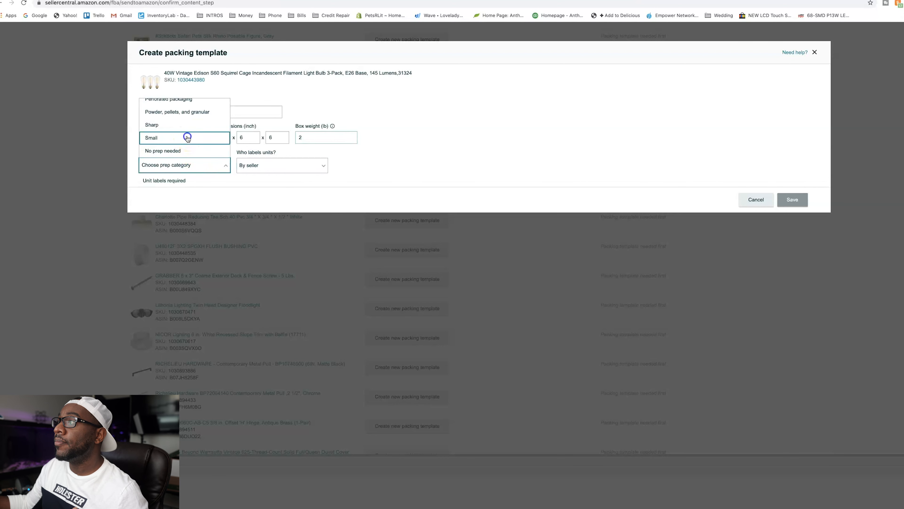
{"action": "left_click", "coordinate": [188, 139]}
{"action": "left_click", "coordinate": [260, 165]}
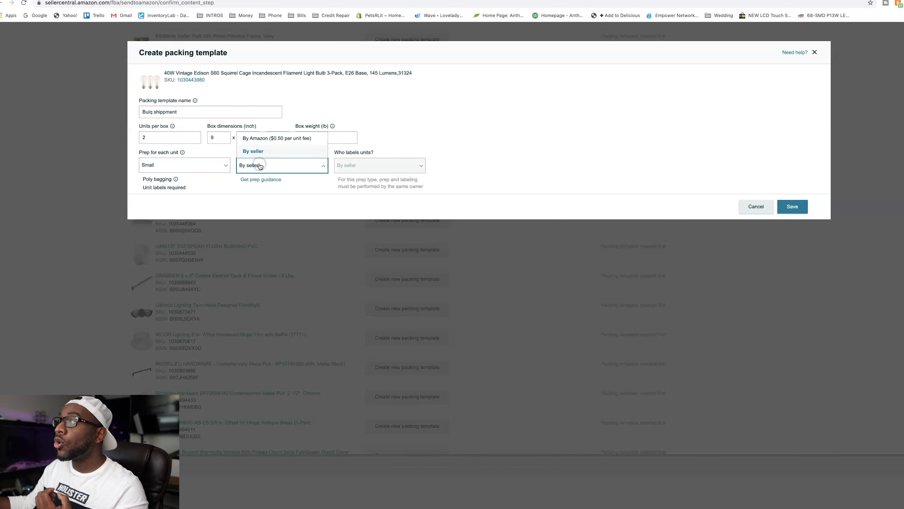
{"action": "left_click", "coordinate": [263, 151]}
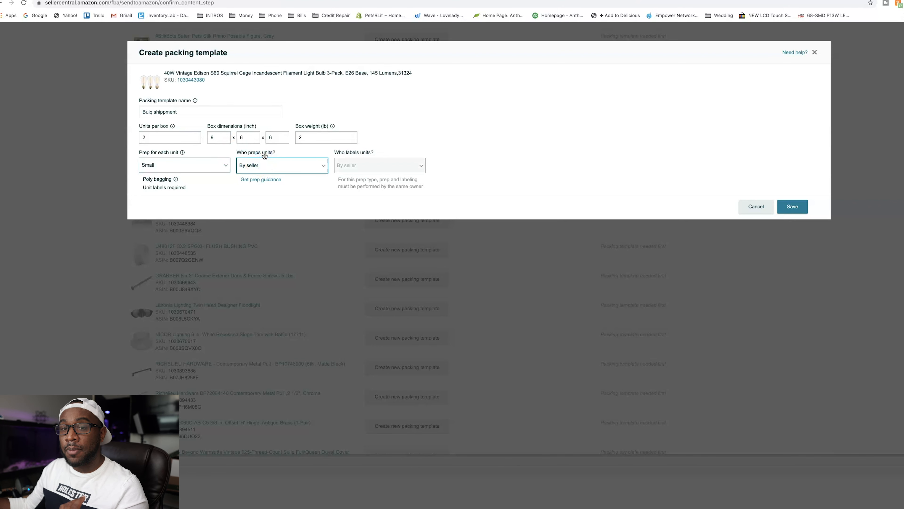
{"action": "left_click", "coordinate": [271, 165]}
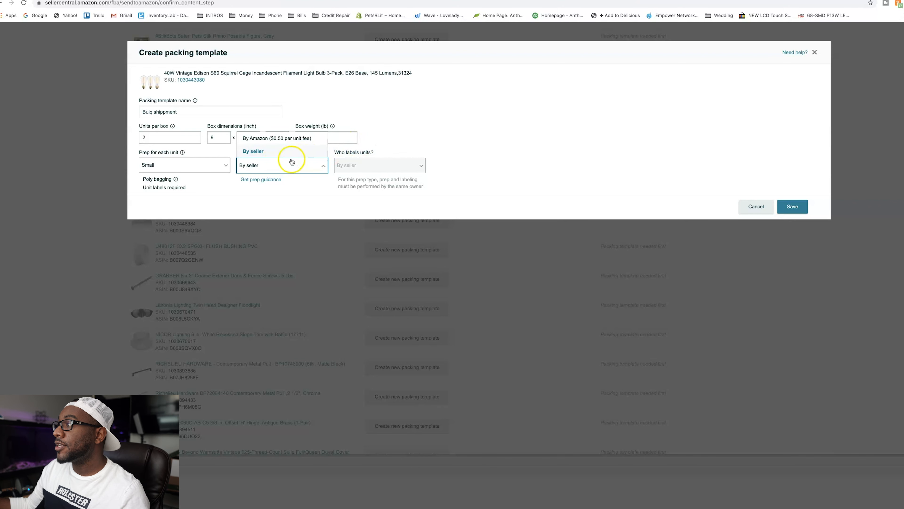
{"action": "left_click", "coordinate": [293, 153]}
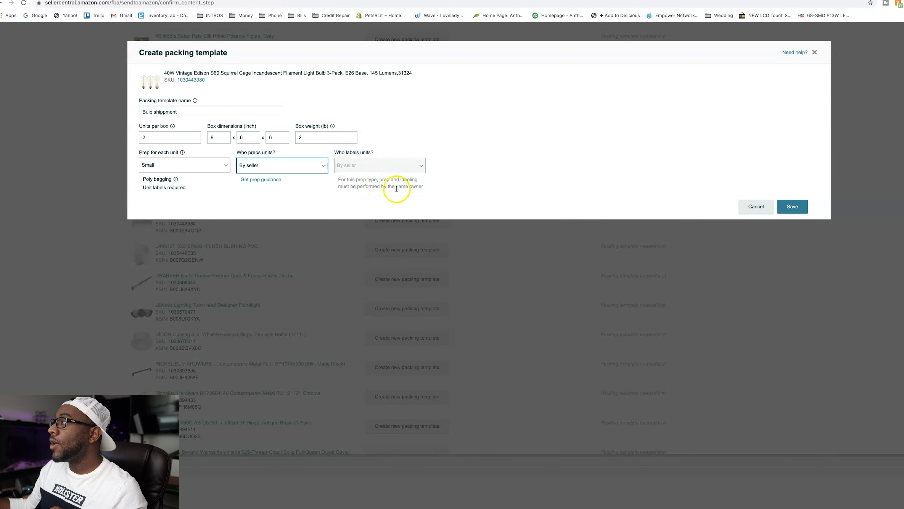
{"action": "left_click", "coordinate": [792, 207]}
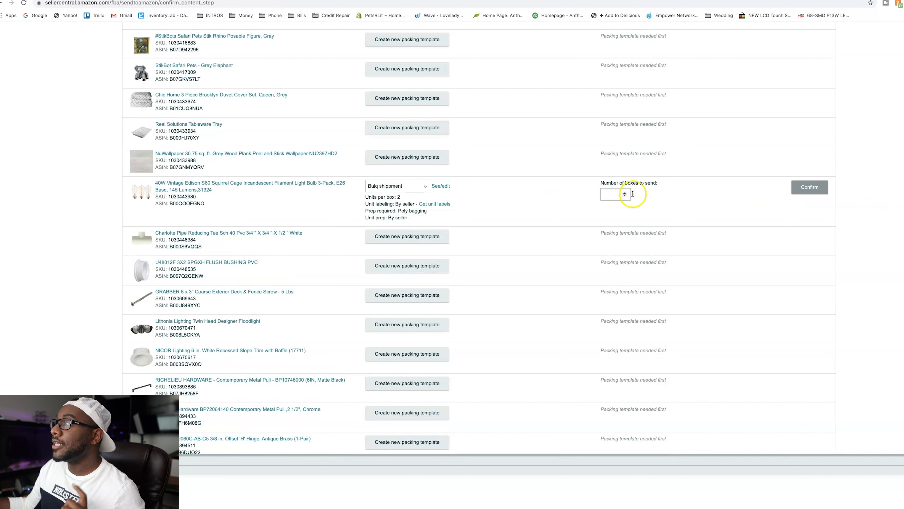
Step: Confirm 1 box of the Edison light bulbs to send and continue to the shipping confirmation step
{"action": "left_click", "coordinate": [617, 195]}
{"action": "type", "text": "1"}
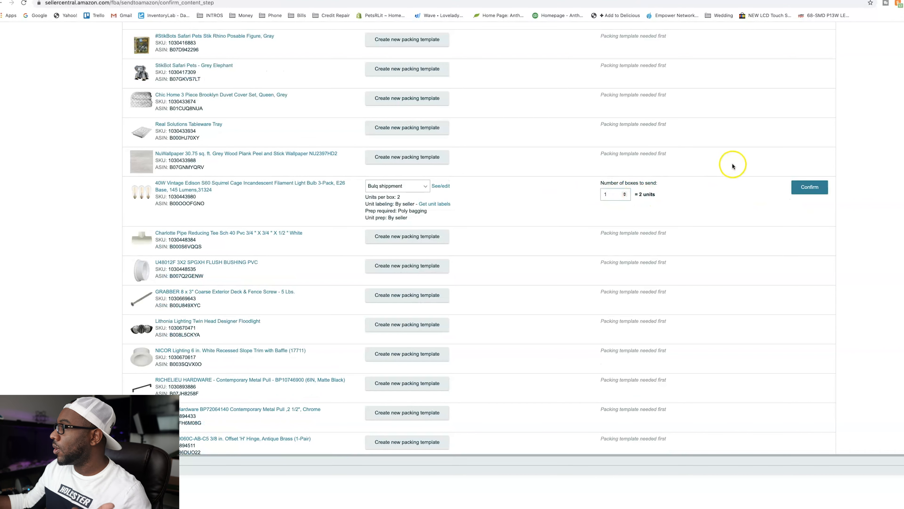
{"action": "left_click", "coordinate": [810, 187]}
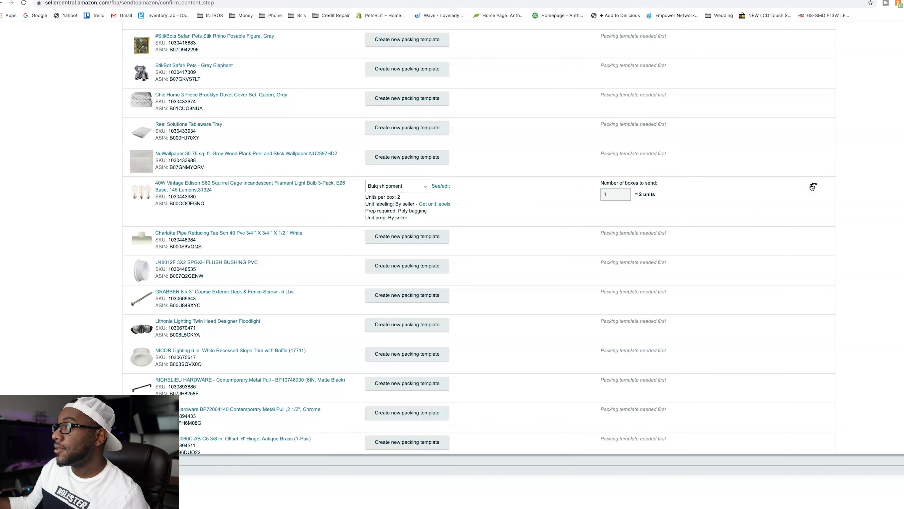
{"action": "scroll", "coordinate": [696, 262], "scroll_direction": "down", "scroll_amount": 10}
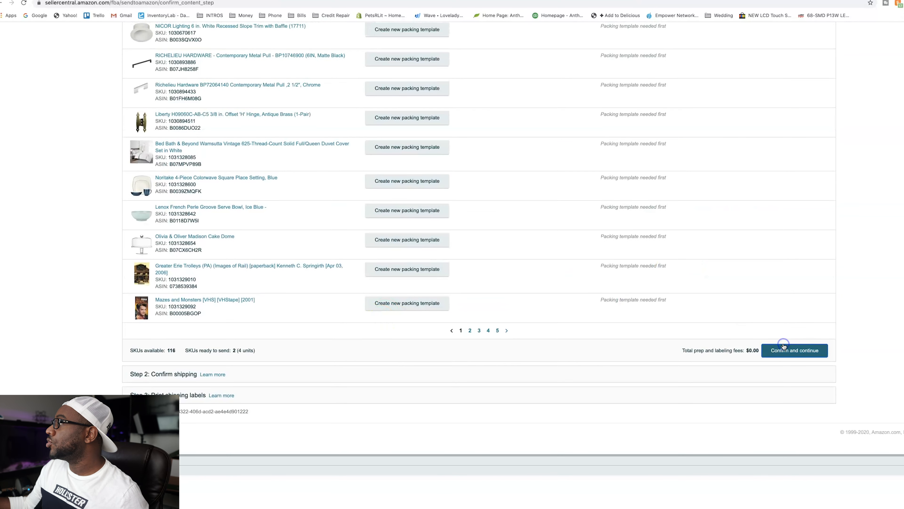
{"action": "left_click", "coordinate": [785, 346]}
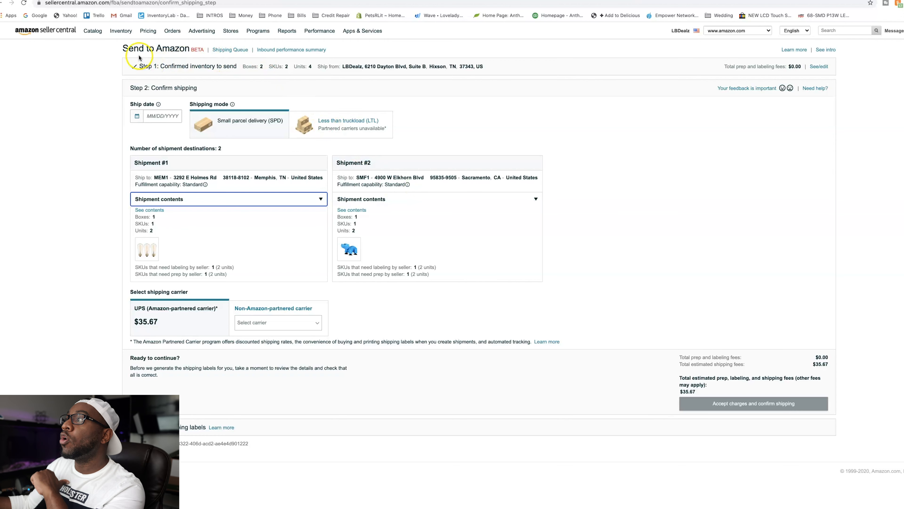
Step: Open item label printing for the INK+IVY Euro sham from the FBA inventory and show the paper/sticker type options
{"action": "mouse_move", "coordinate": [121, 32]}
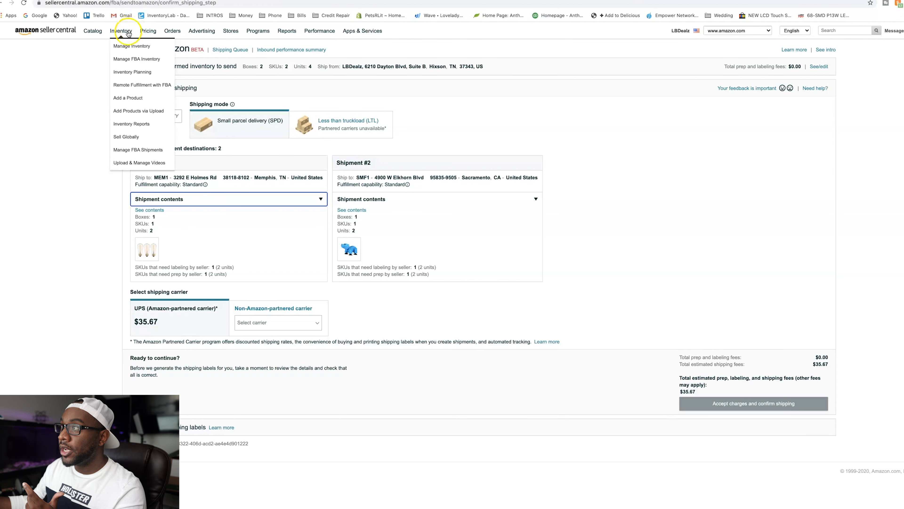
{"action": "left_click", "coordinate": [136, 58]}
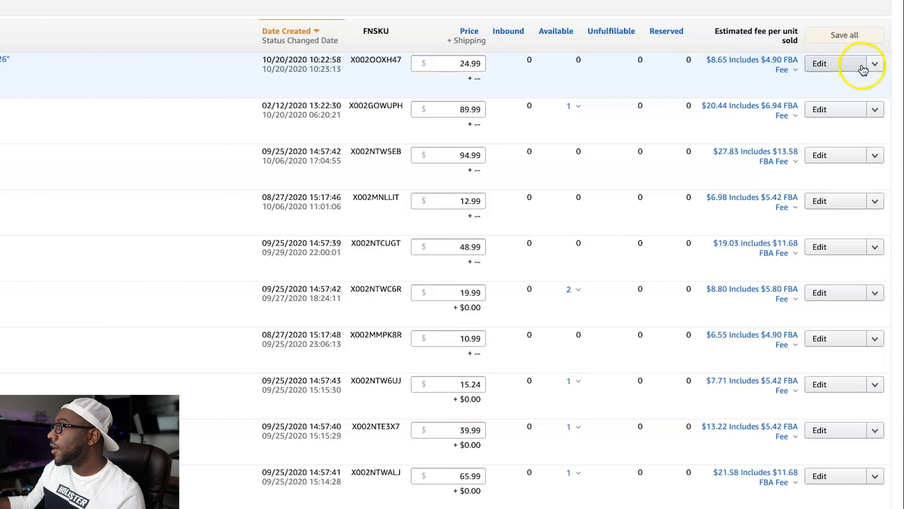
{"action": "left_click", "coordinate": [886, 147]}
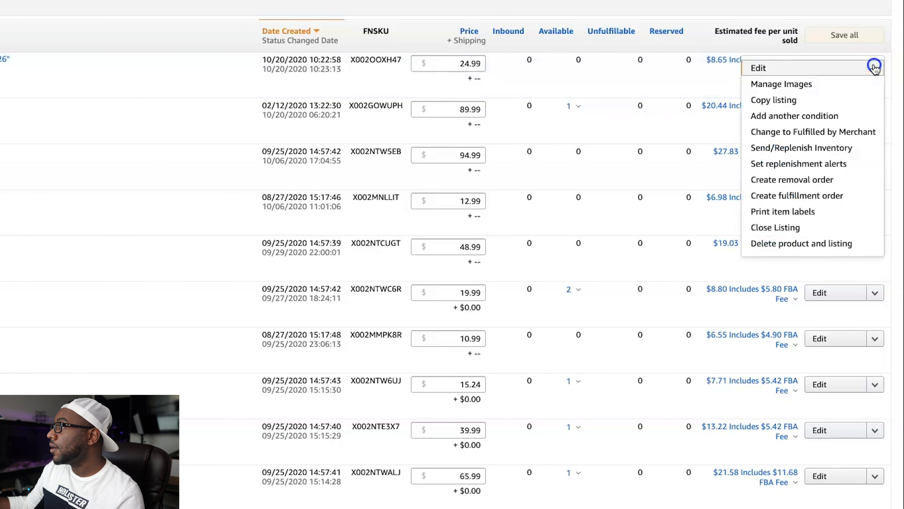
{"action": "left_click", "coordinate": [810, 219]}
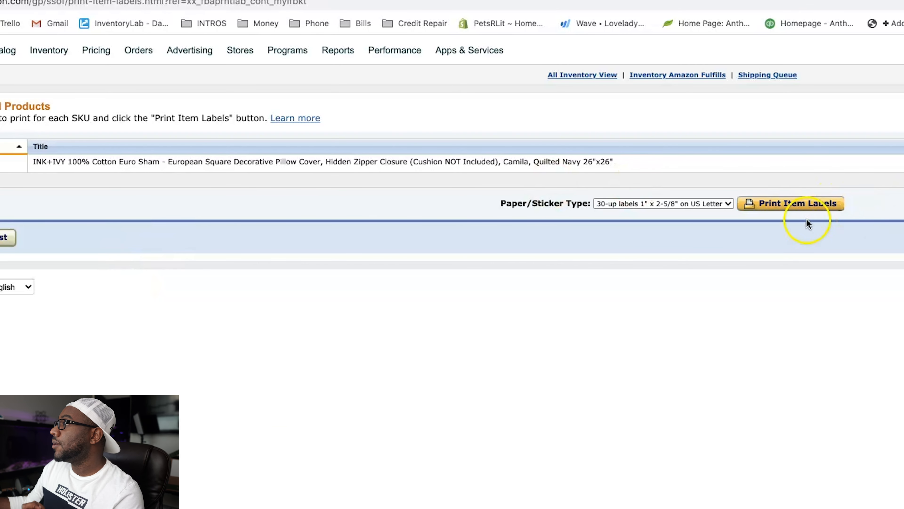
{"action": "left_click", "coordinate": [680, 203]}
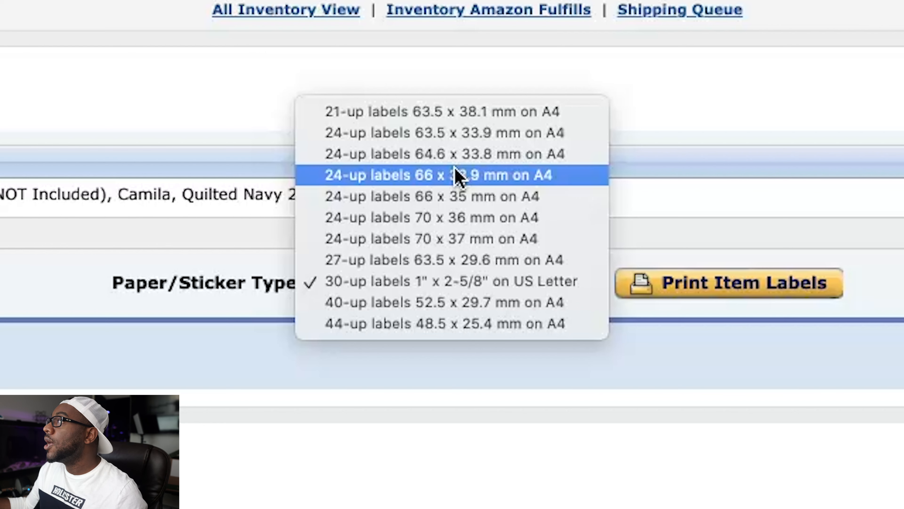
{"action": "left_click", "coordinate": [494, 245]}
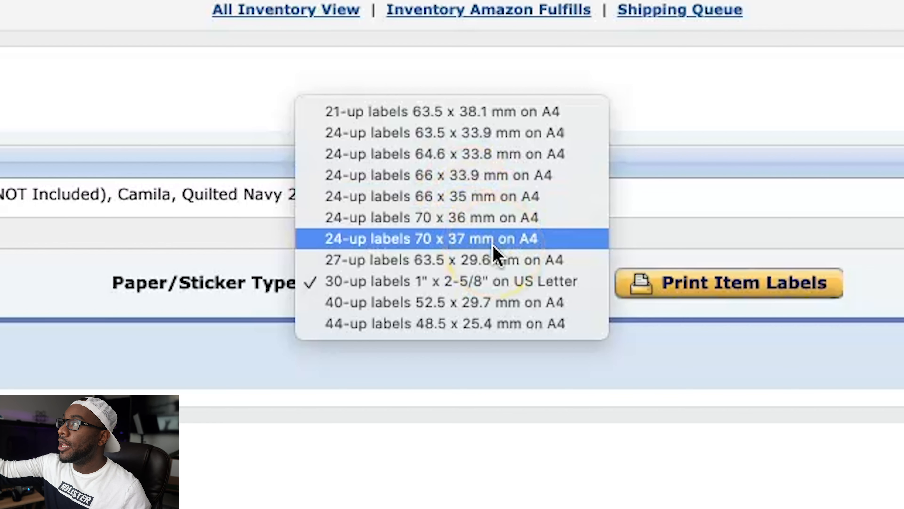